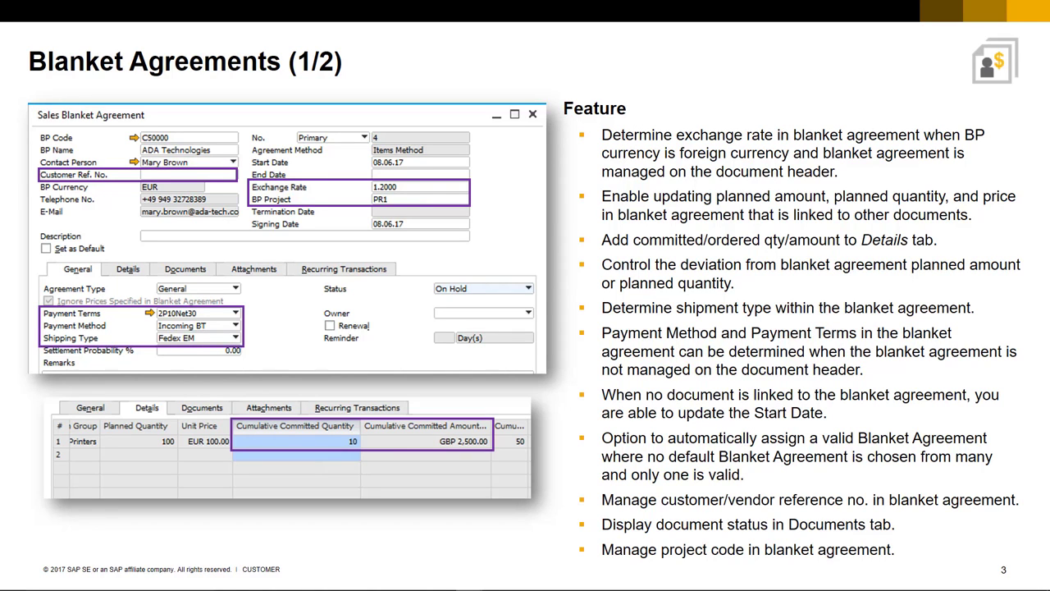
- Advance the slideshow to slide 4, Blanket Agreements (2/2)
key("Right")
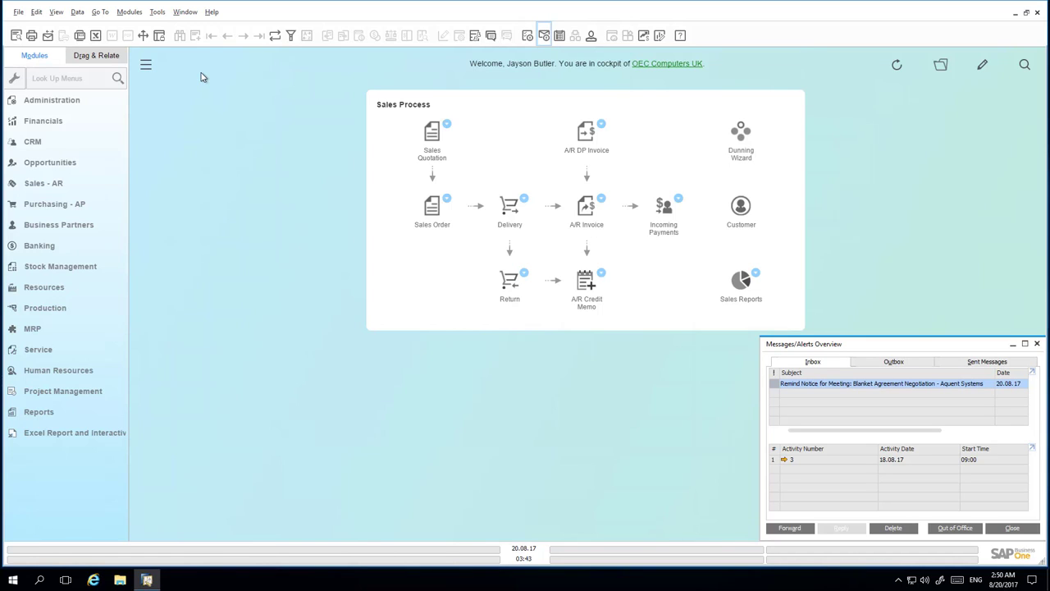
- Find Document Settings via the 'document' menu search, review its Blanket Agreements options, and confirm
left_click(90, 79)
type("document")
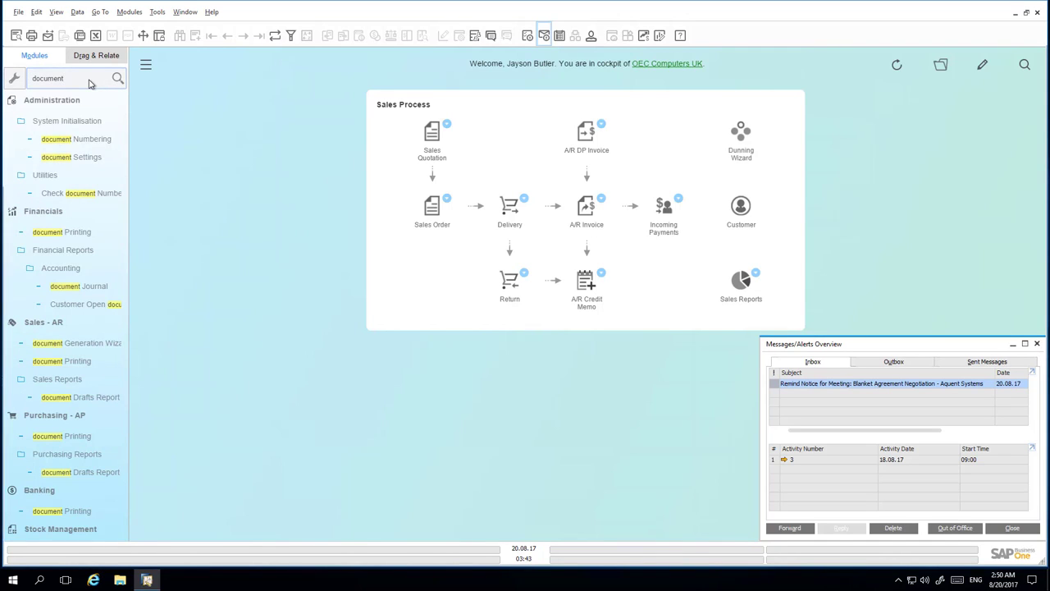
left_click(87, 156)
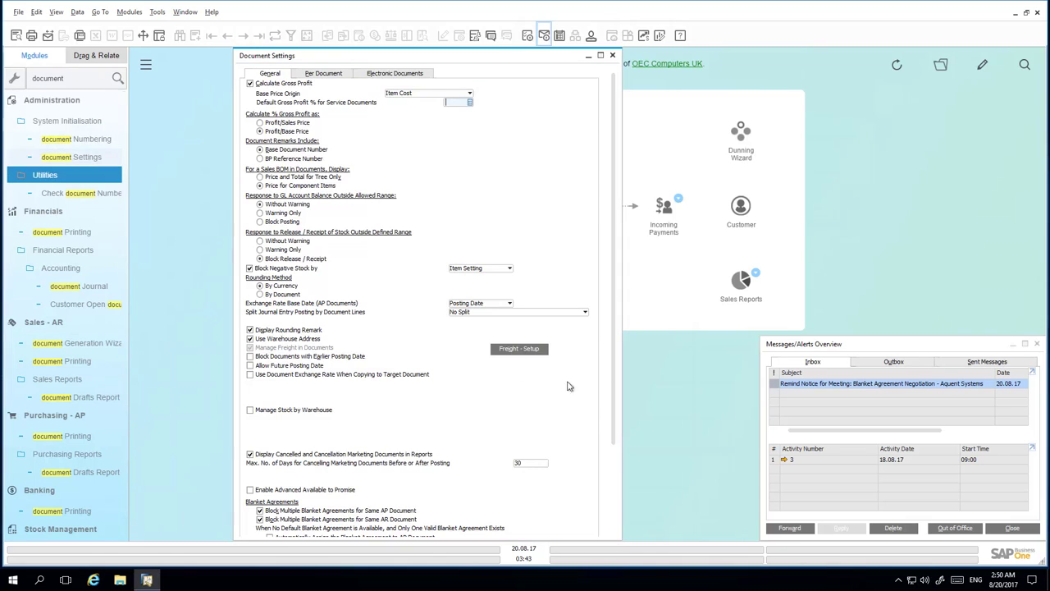
scroll(569, 387, "down", 5)
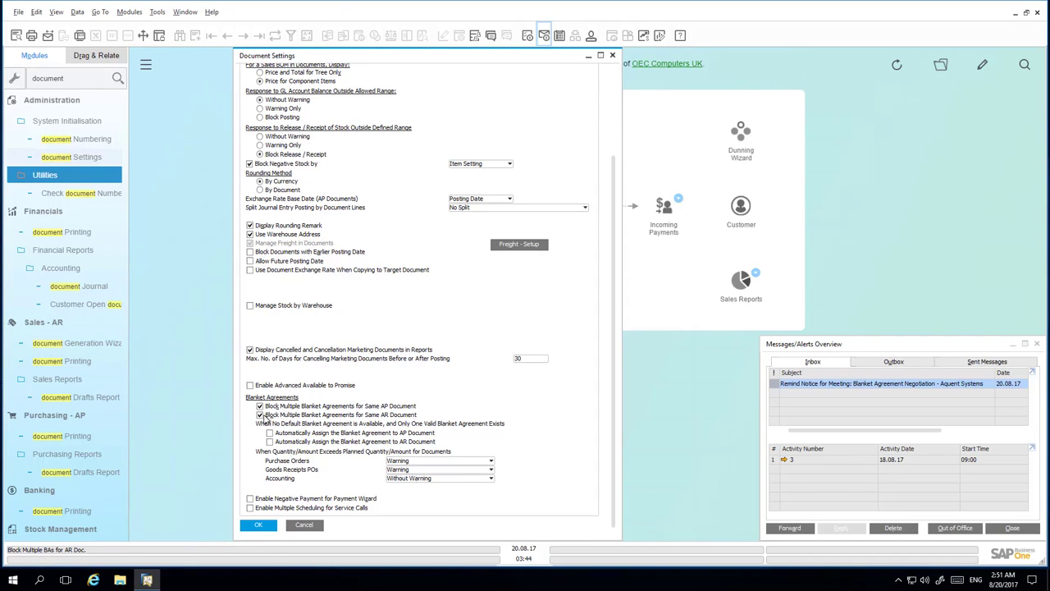
left_click(269, 528)
- Start a maximized Sales Blanket Agreement for business partner Aquent Systems (C70000)
left_click(71, 76)
key("BackSpace")
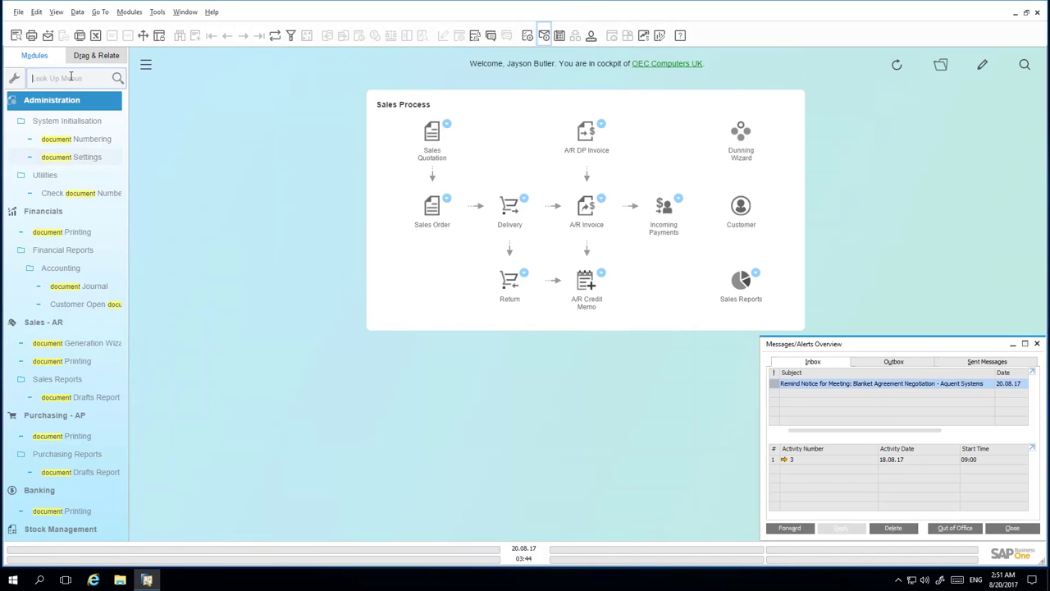
left_click(69, 185)
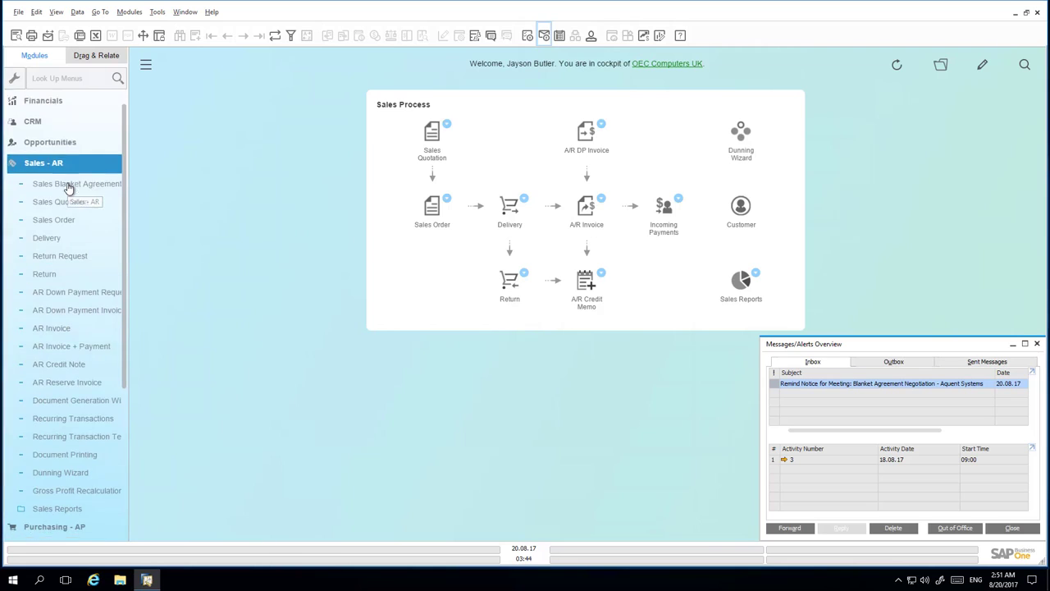
left_click(74, 125)
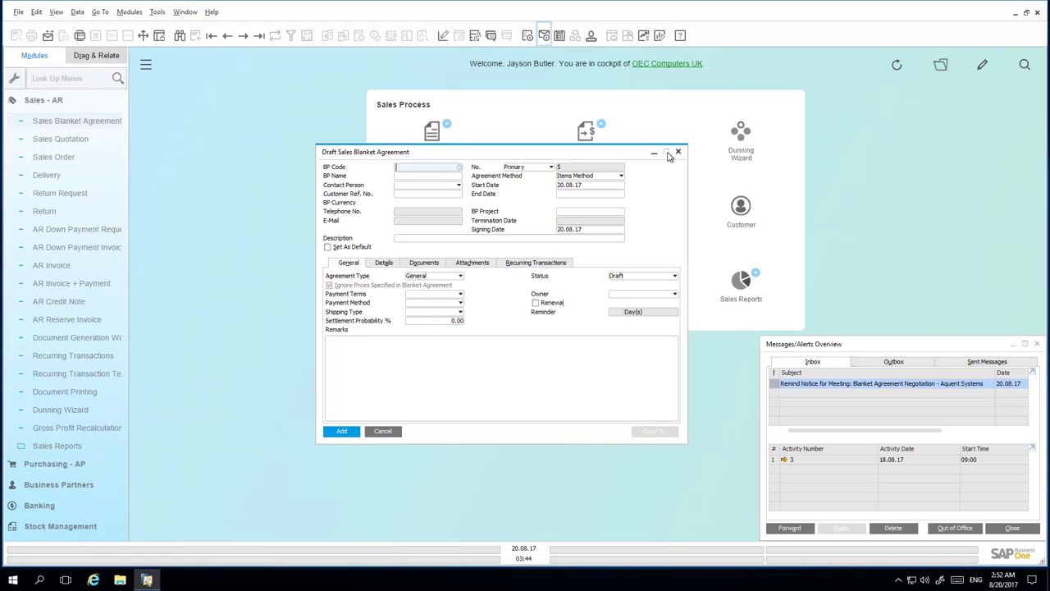
left_click(667, 152)
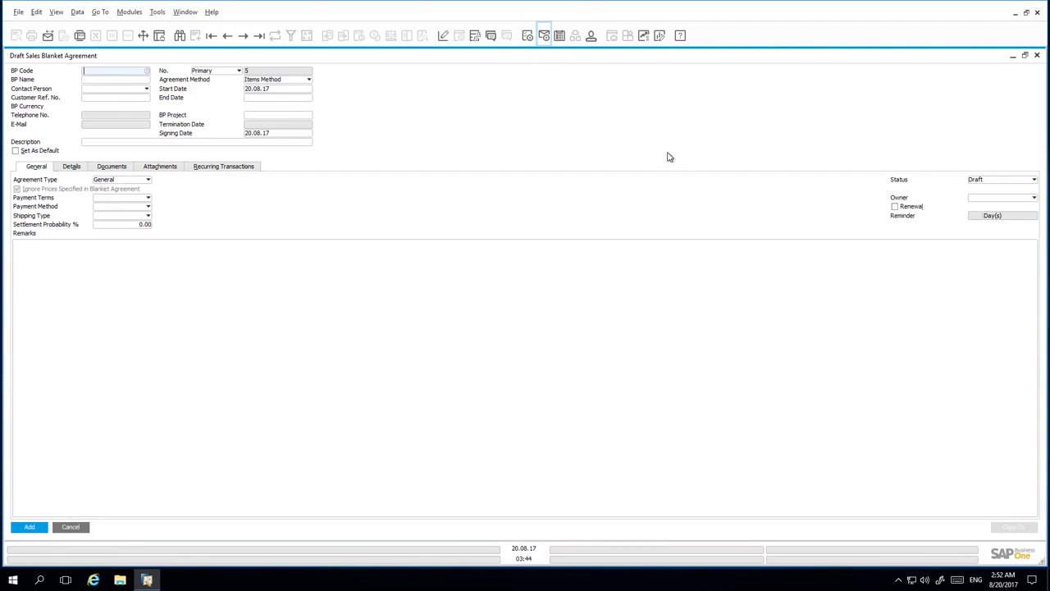
left_click(146, 71)
left_click(347, 329)
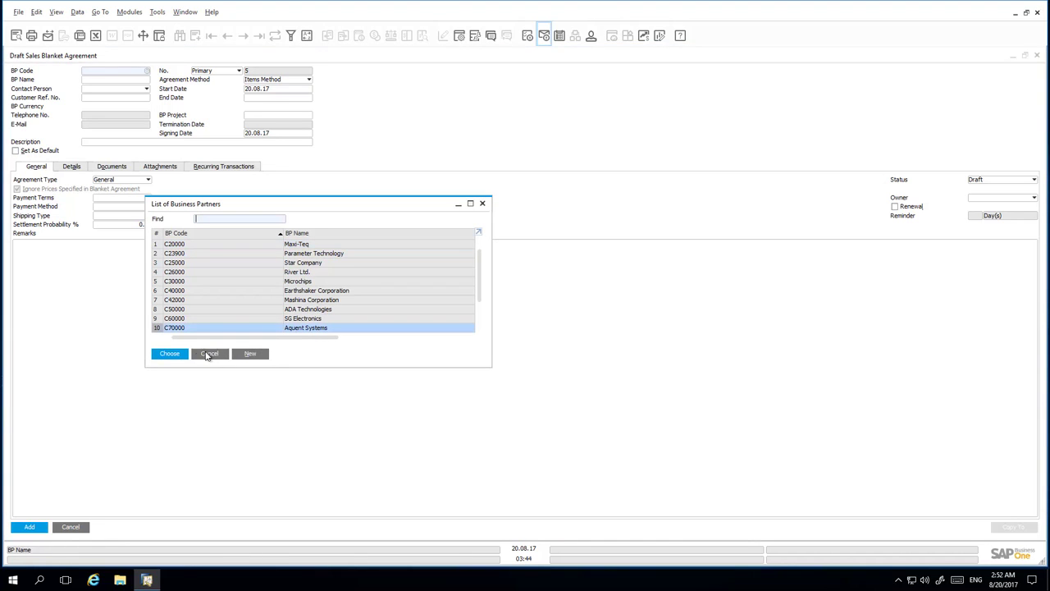
left_click(179, 354)
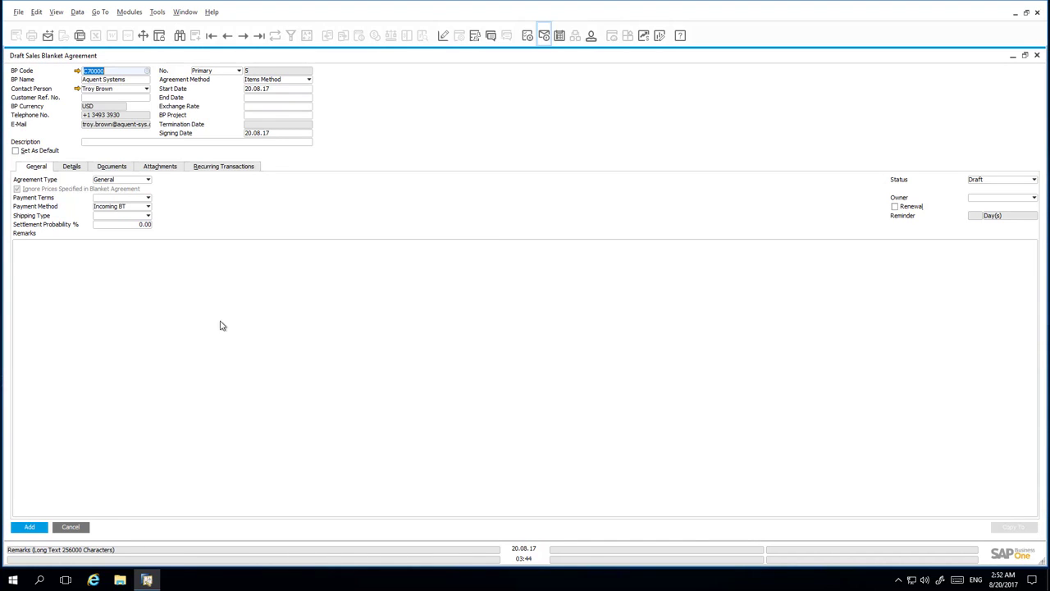
- Set the agreement's end date to 29.12.17 and its exchange rate to 1.3
left_click(293, 99)
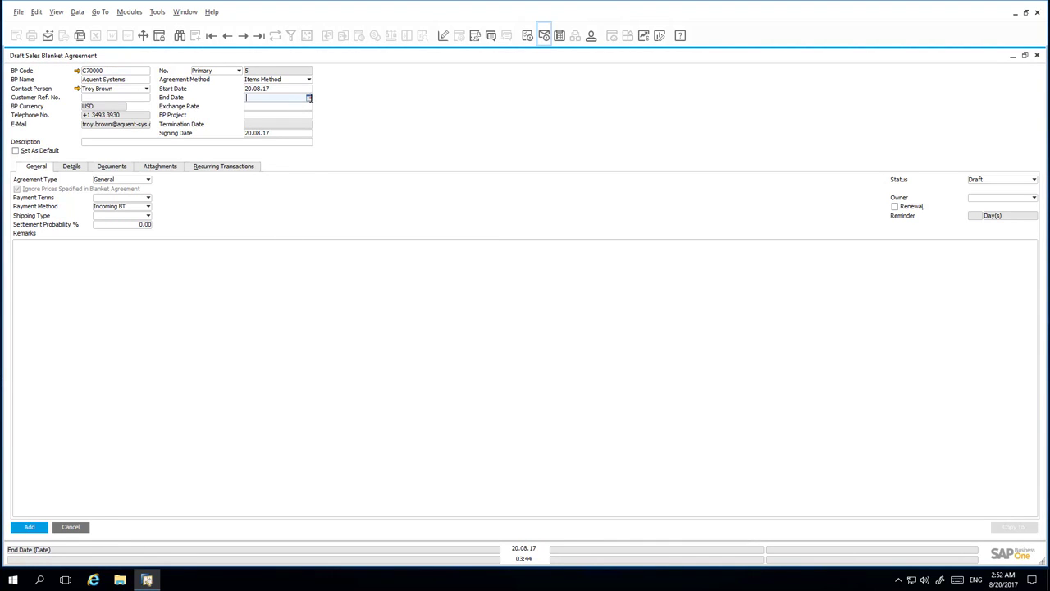
left_click(309, 98)
left_click(307, 114)
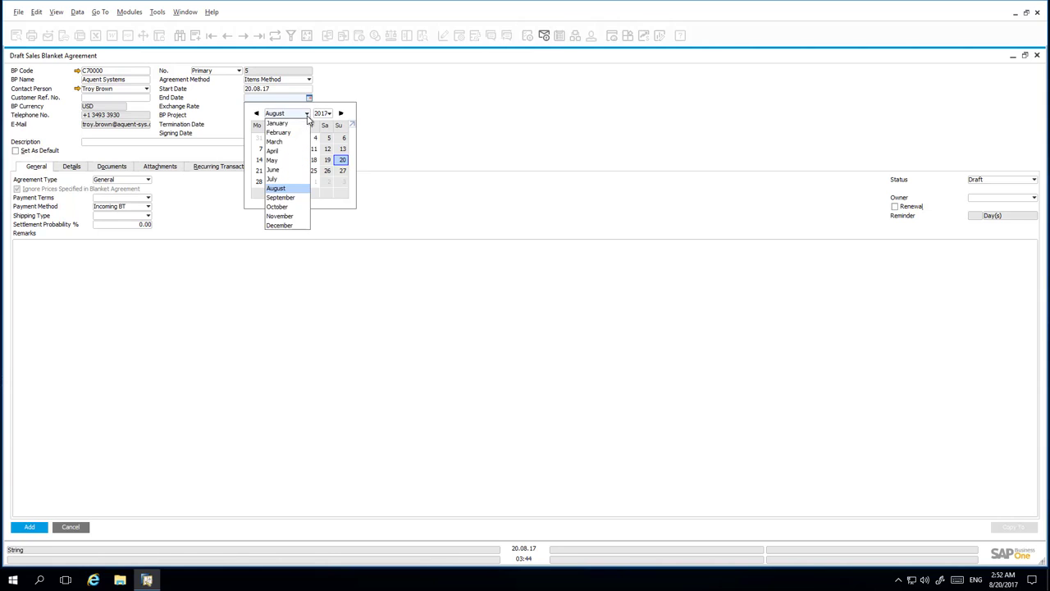
left_click(300, 225)
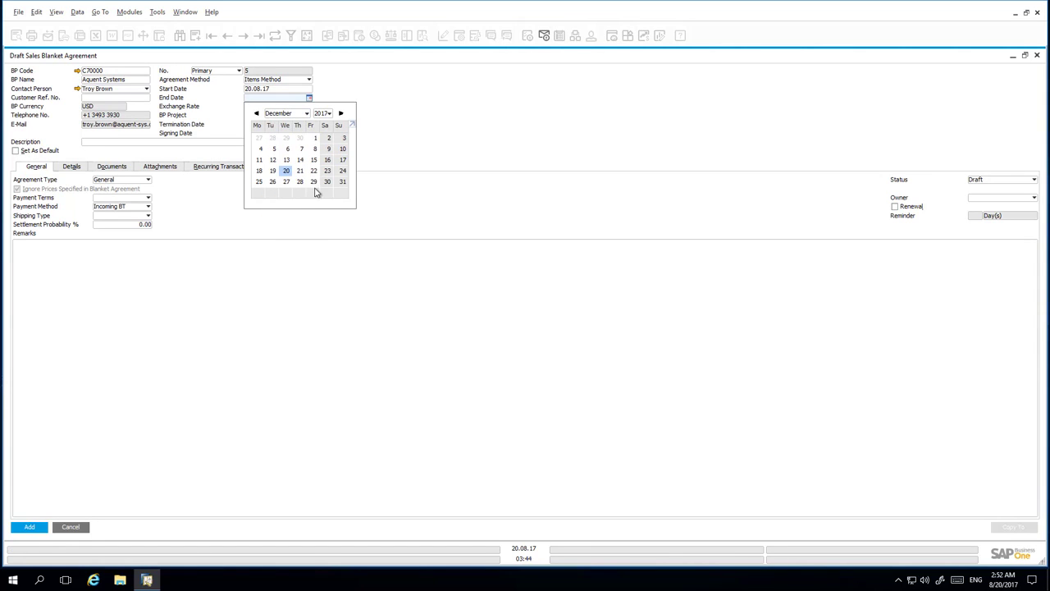
left_click(313, 181)
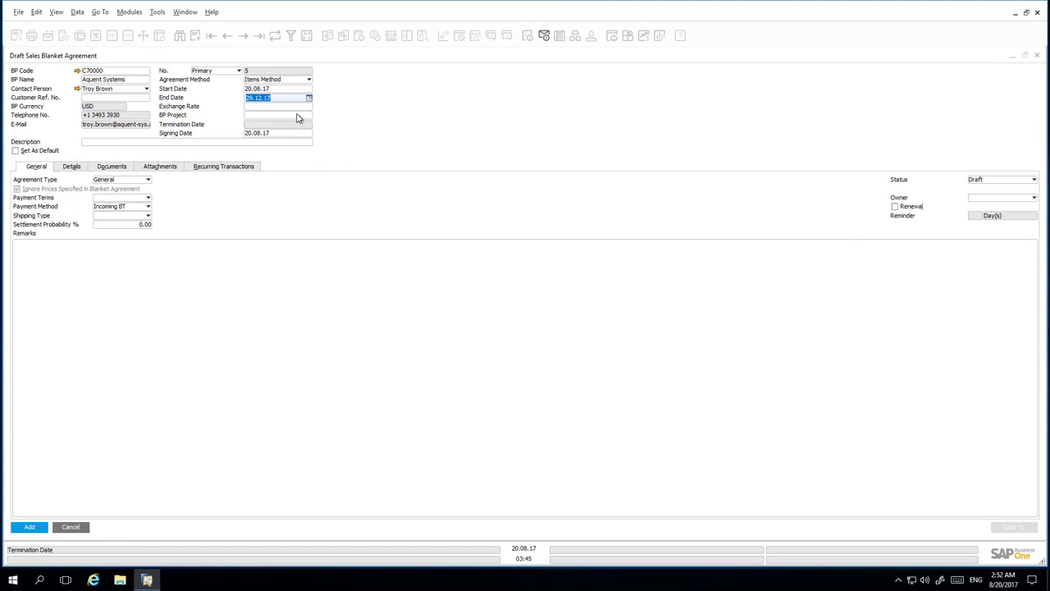
left_click(265, 108)
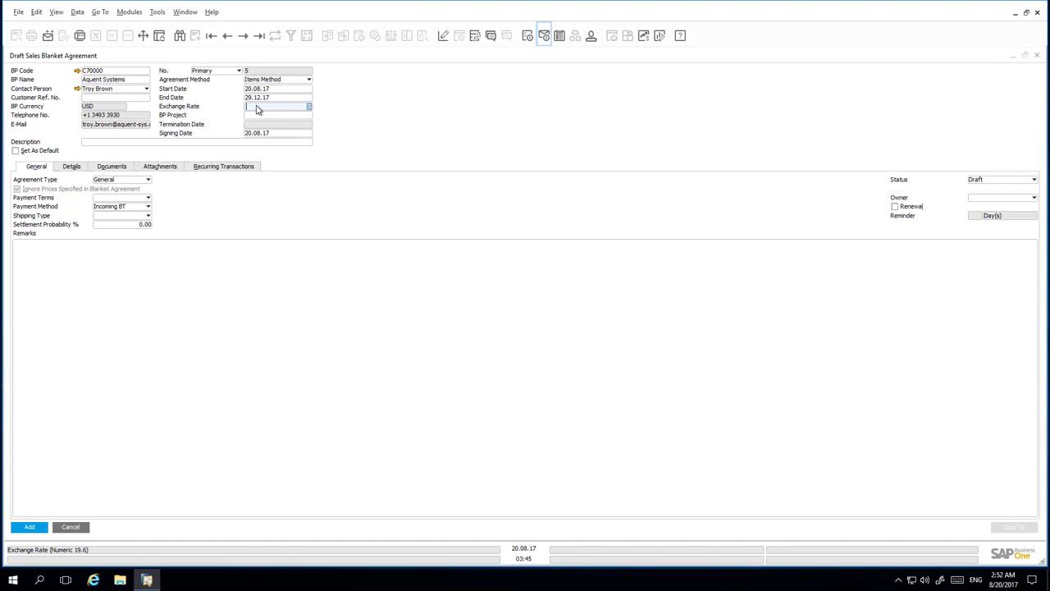
type("1.3")
- Set agreement type Specific, payment terms Net30 and shipping type Fedex EM, then show the item details
left_click(136, 184)
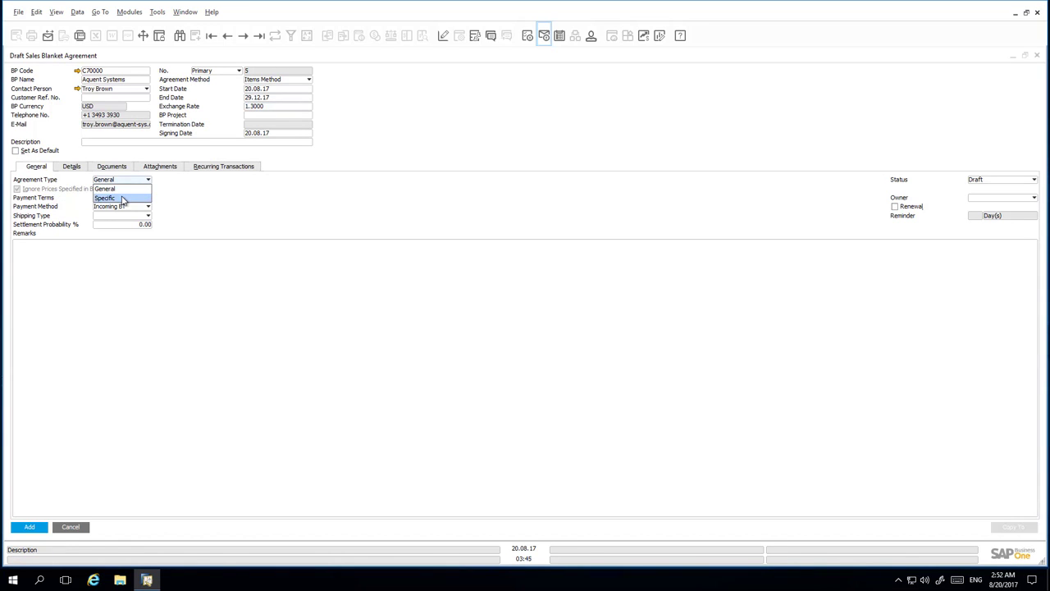
left_click(123, 199)
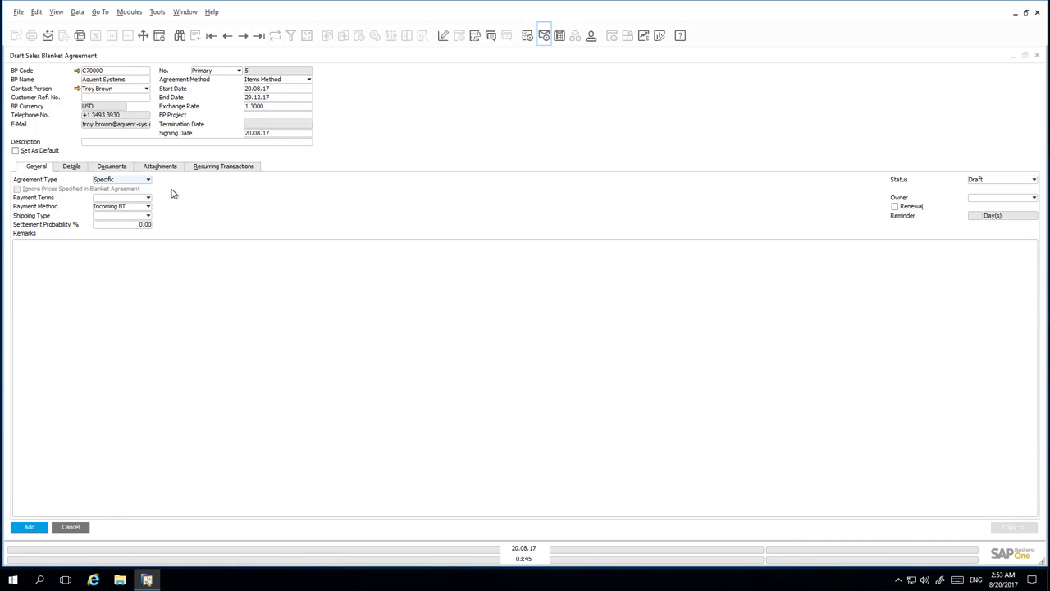
left_click(129, 199)
left_click(120, 244)
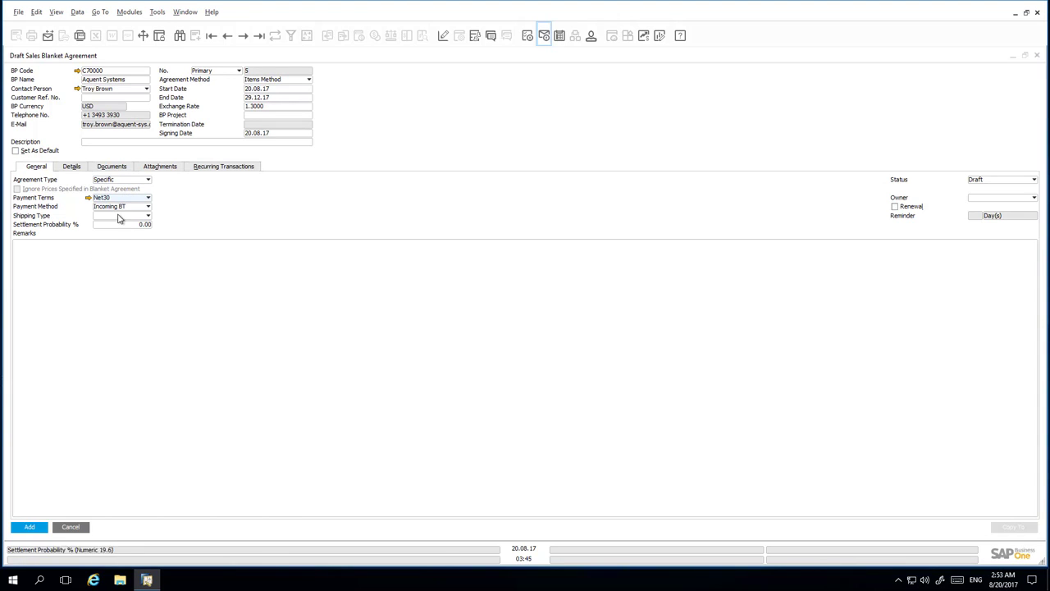
left_click(119, 217)
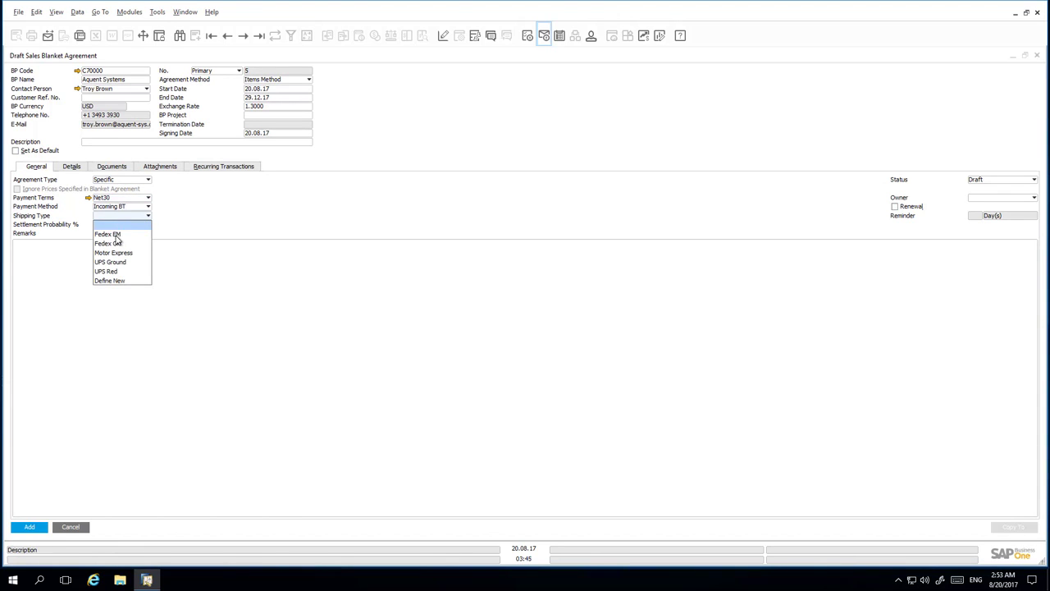
left_click(117, 236)
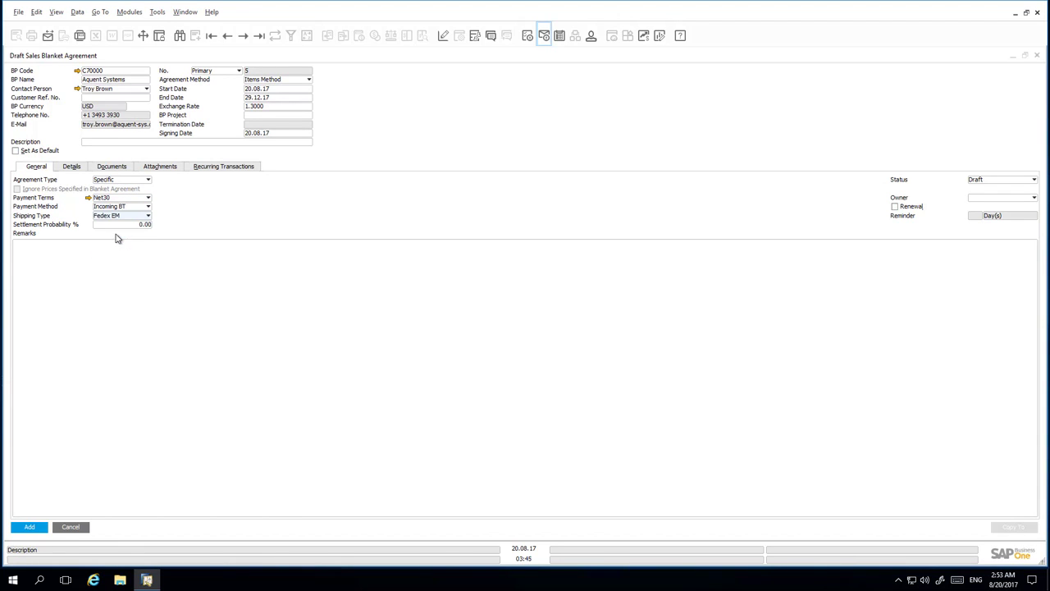
left_click(74, 167)
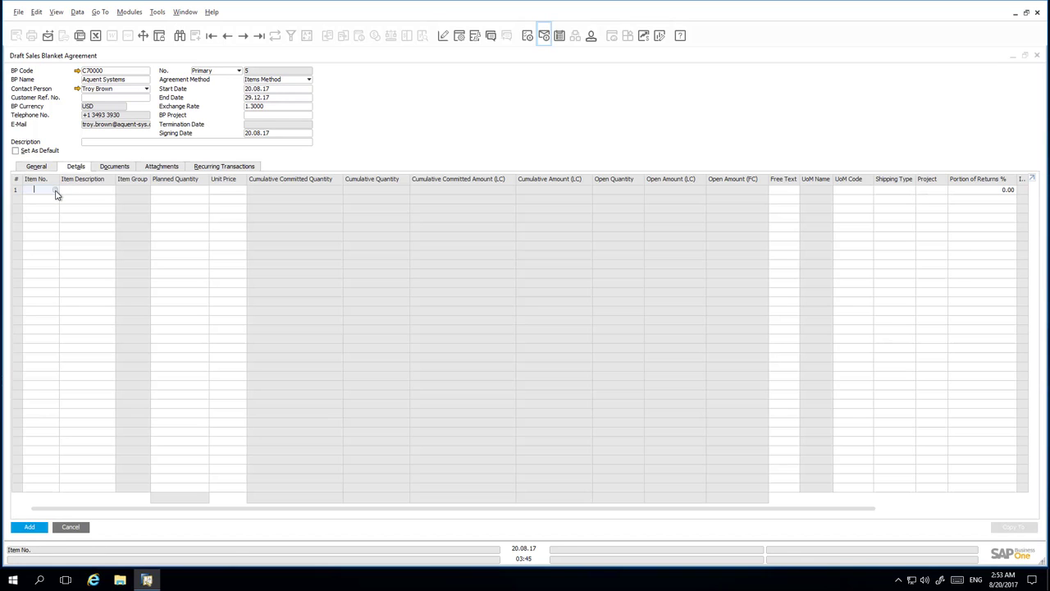
- Add item A00004 Rainbow ColorJet 5 with planned quantity 100 at unit price USD 250
left_click(55, 189)
double_click(105, 124)
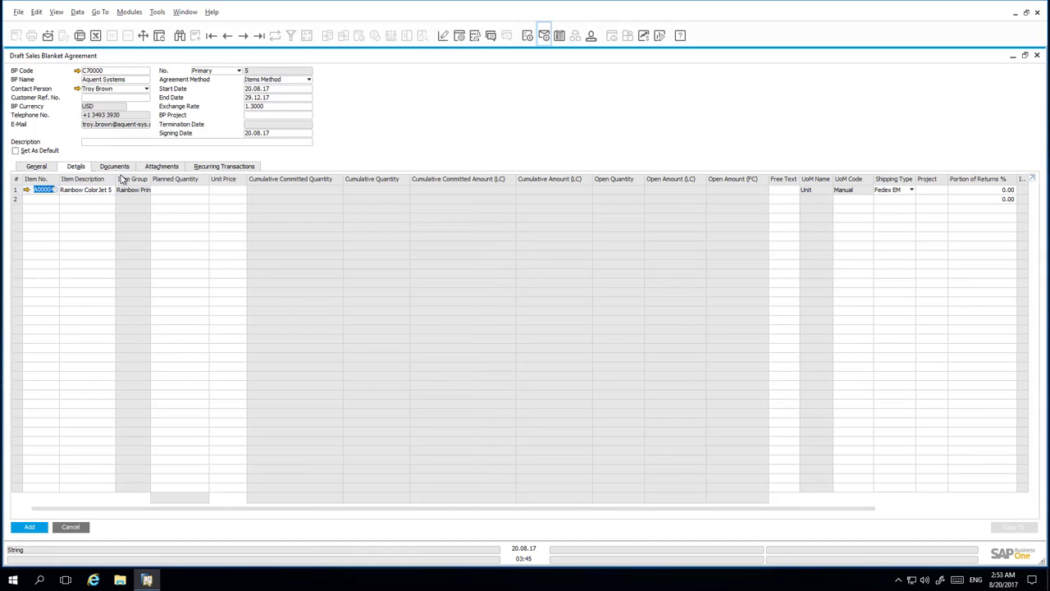
left_click(196, 189)
type("10")
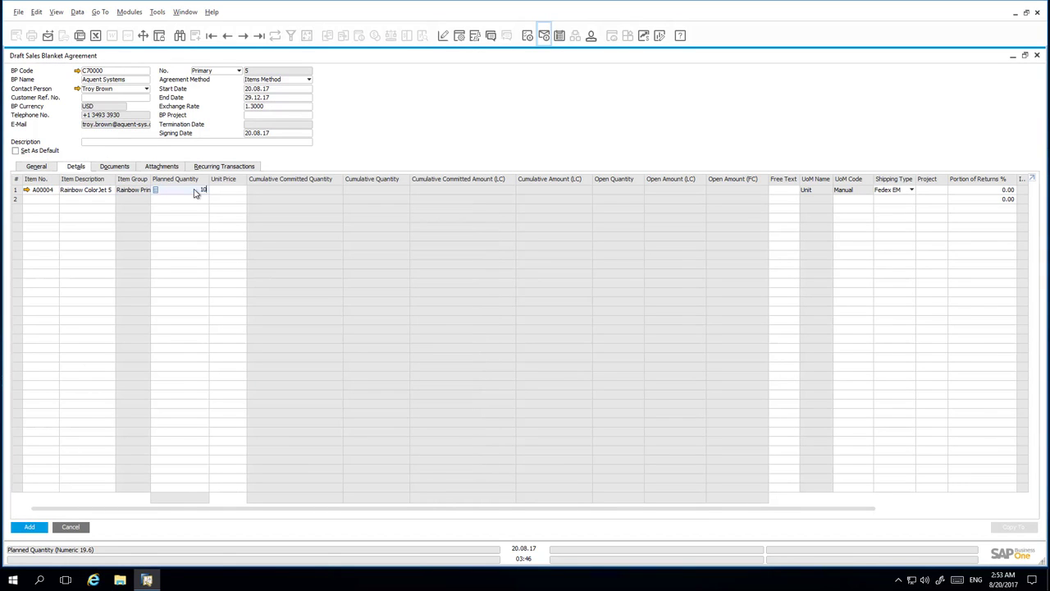
type("0")
key("Tab")
type("250")
key("Tab")
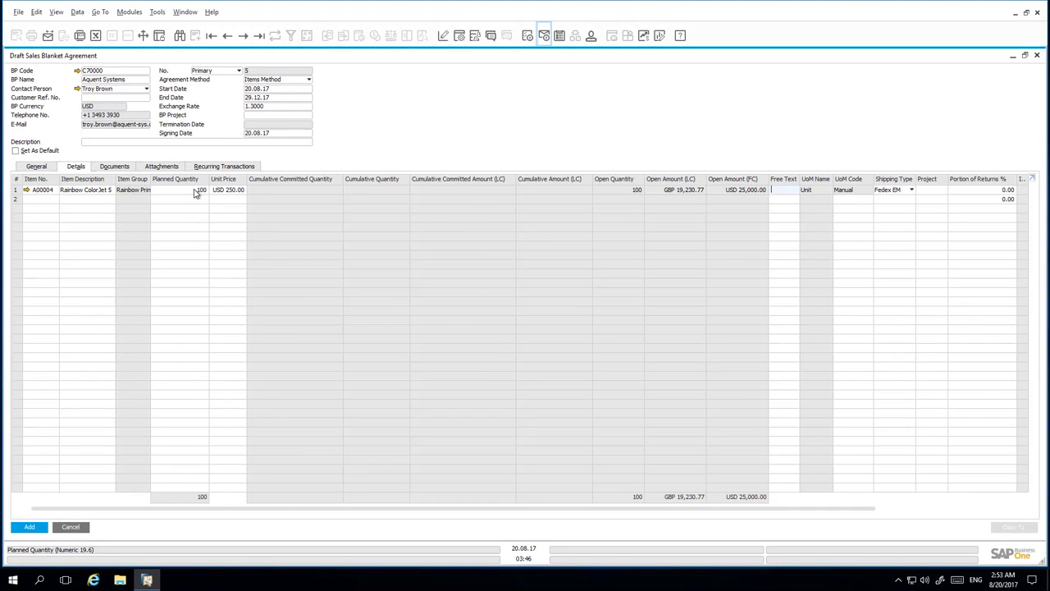
left_click(37, 166)
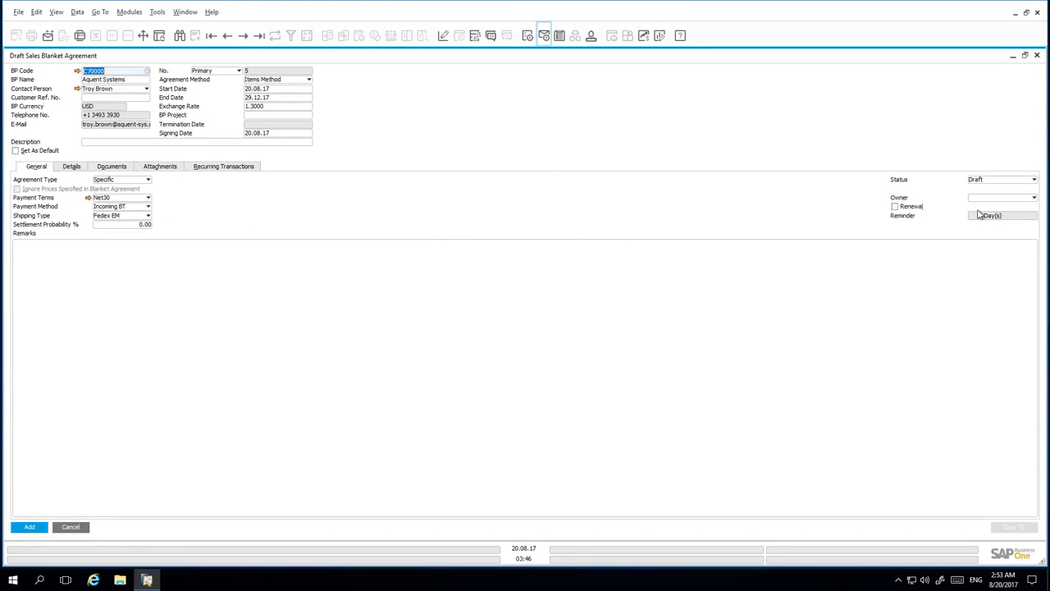
- Save the agreement with Approved status as No. 5, past the default-agreement warning, and reopen it
left_click(1027, 179)
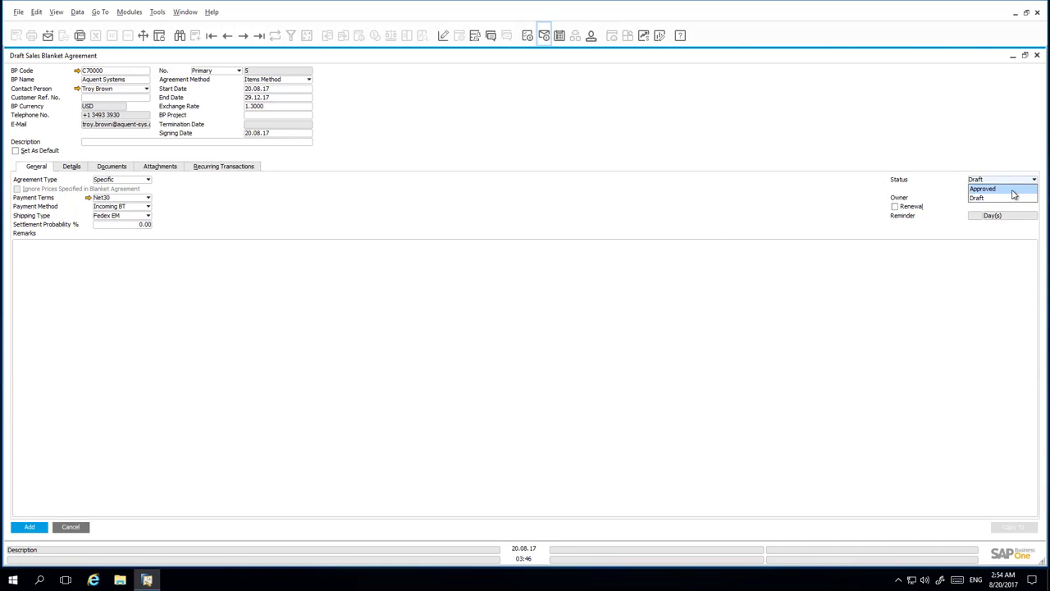
left_click(1015, 189)
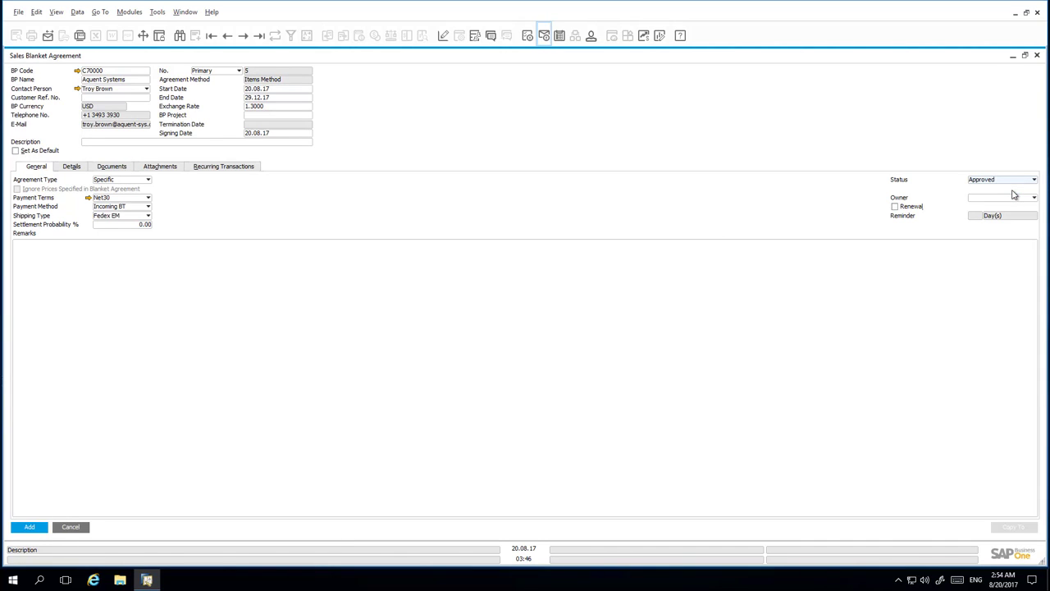
left_click(30, 528)
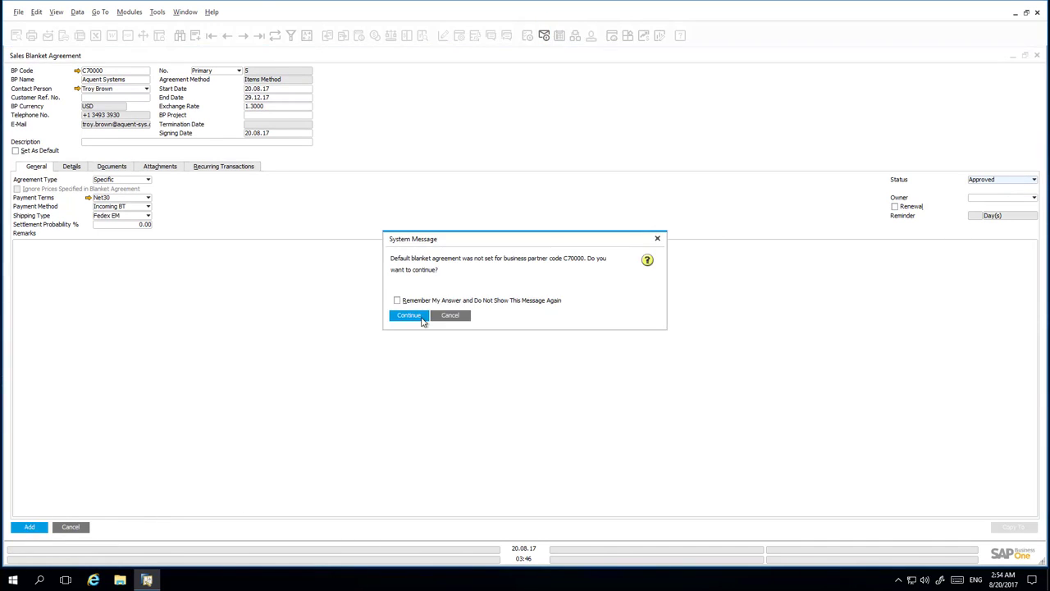
left_click(421, 320)
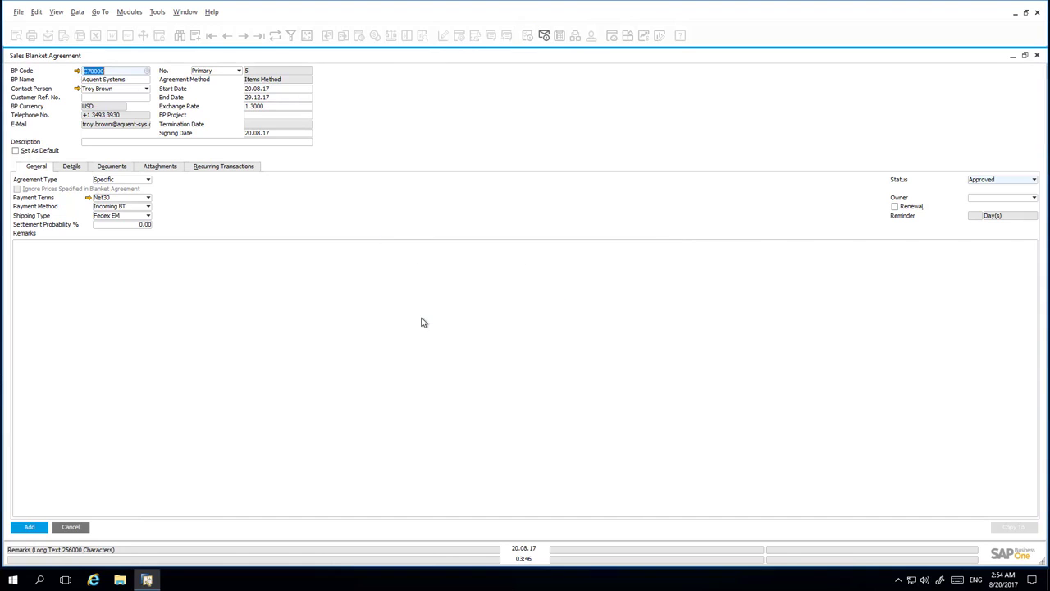
left_click(259, 37)
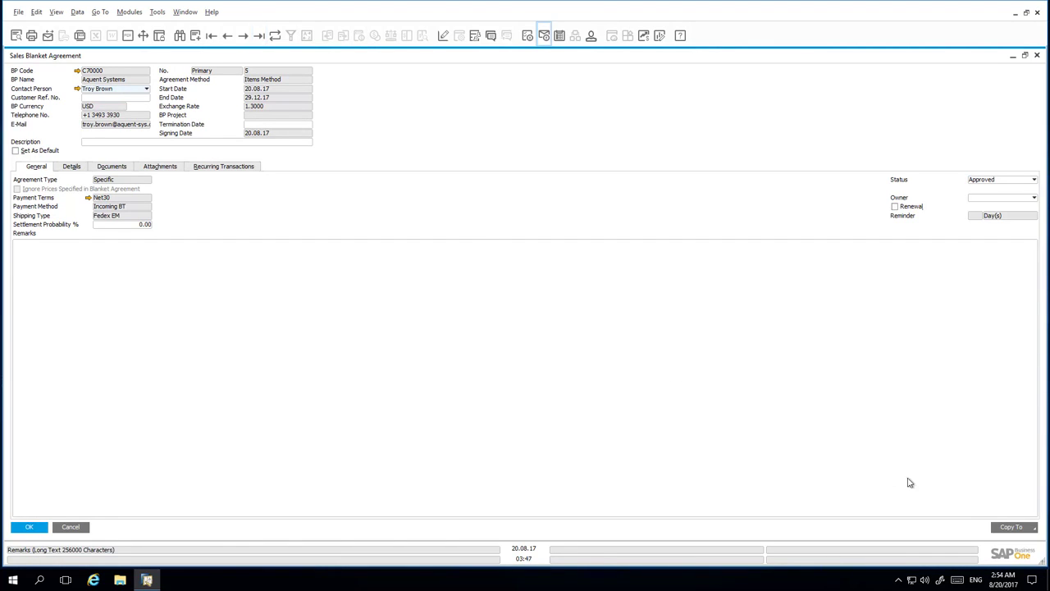
- Copy the agreement to a new sales order and change row 1 quantity to 50
left_click(1035, 531)
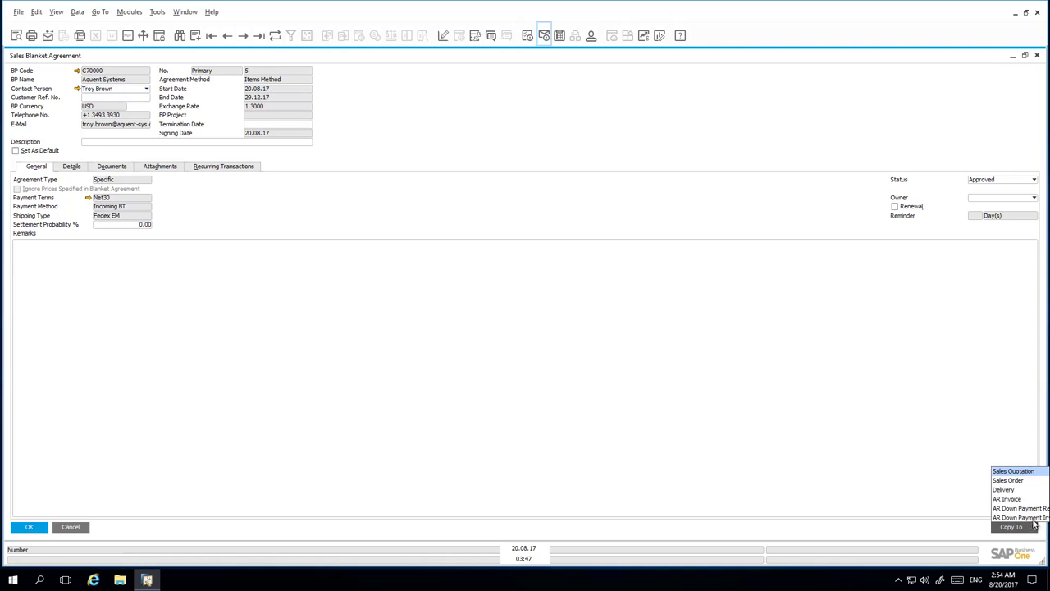
left_click(1009, 480)
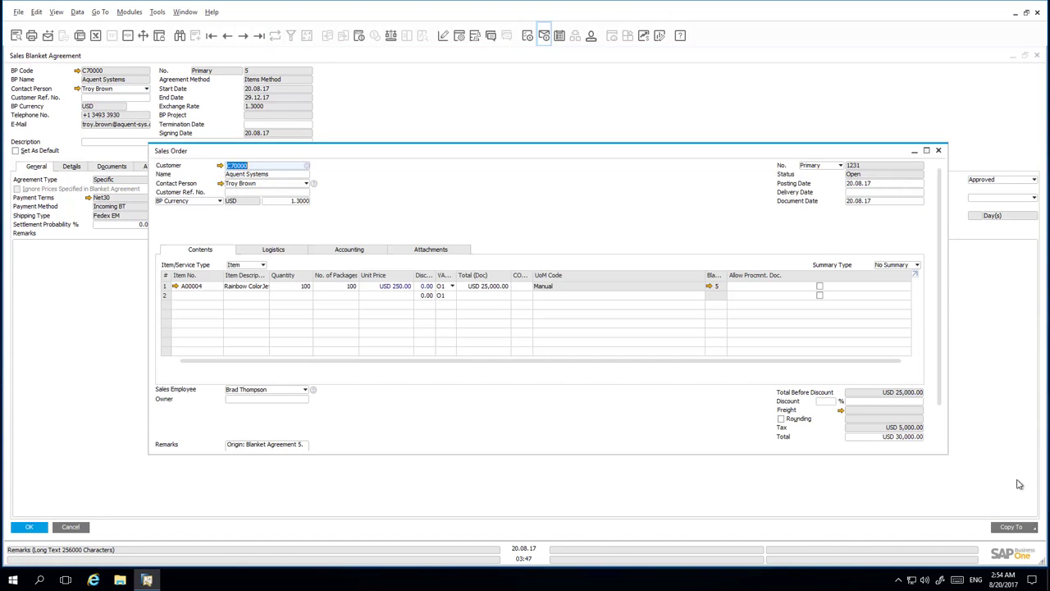
left_click(300, 288)
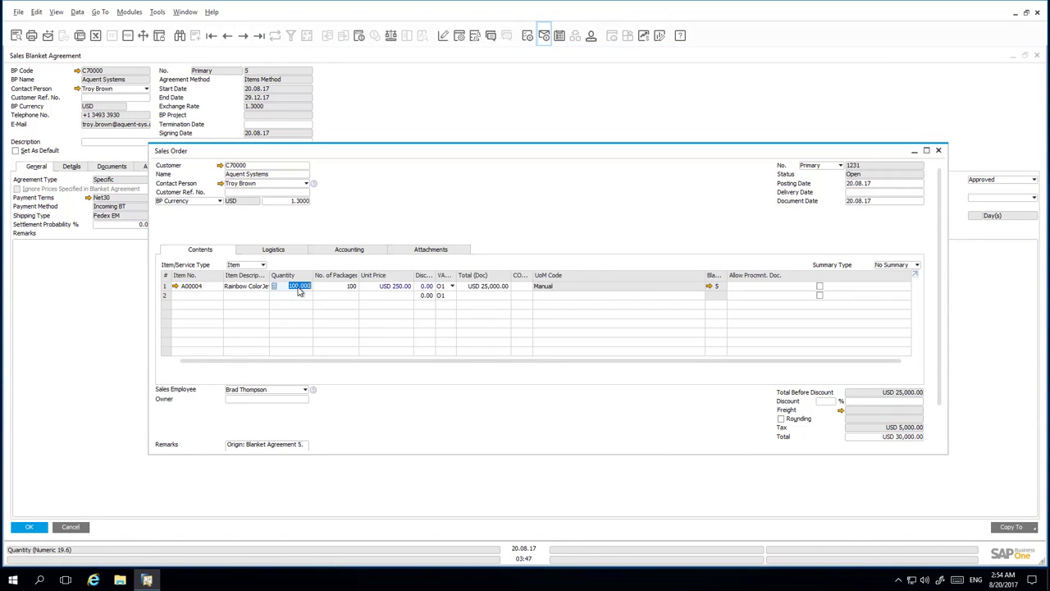
type("50")
key("Tab")
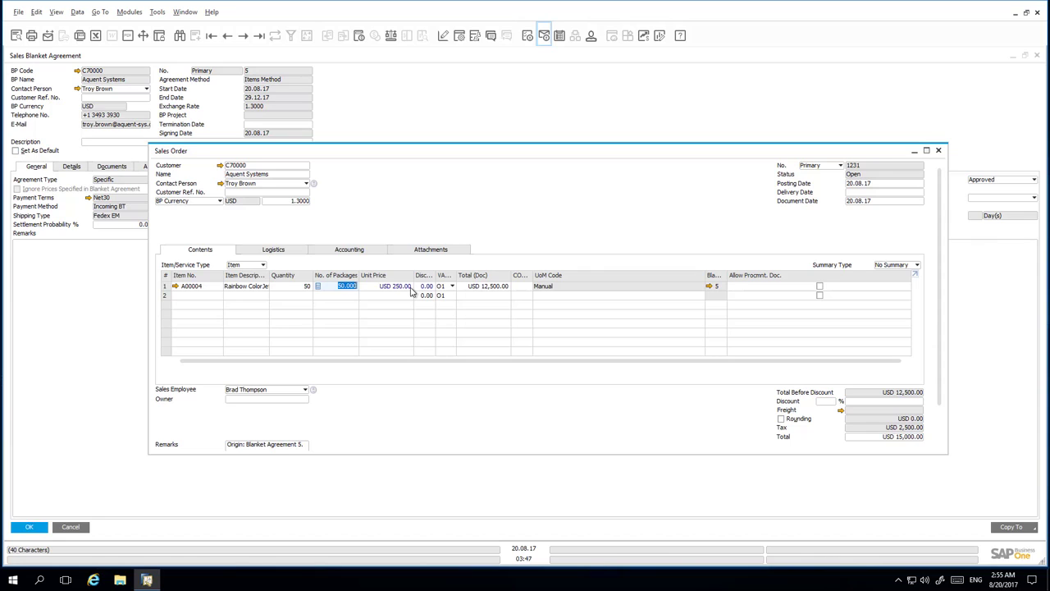
- Set the order's delivery date, apply it to the rows, and add sales order 1231
left_click(864, 192)
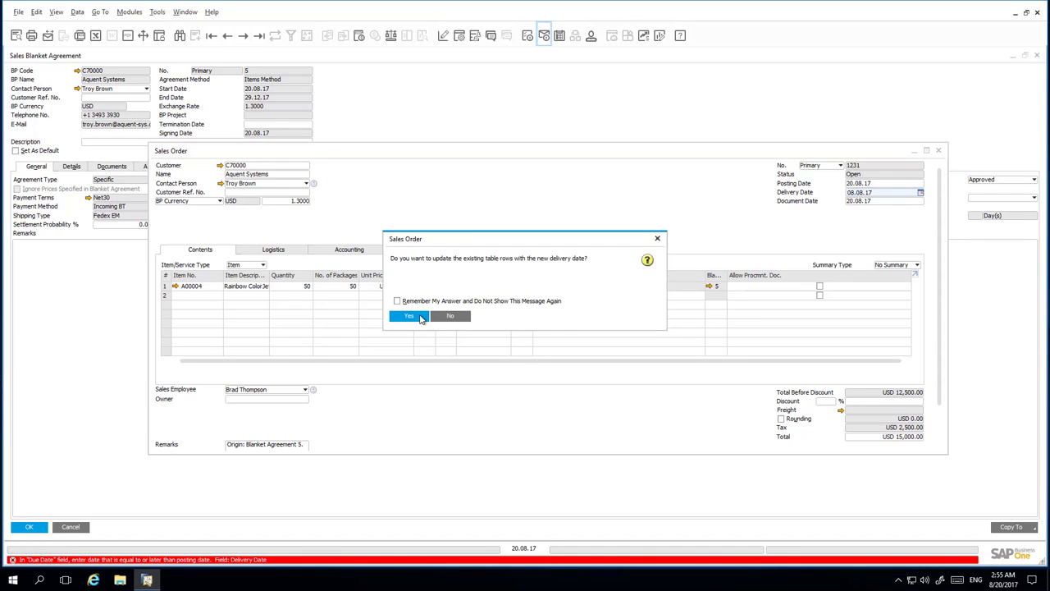
left_click(410, 316)
scroll(726, 421, "down", 1)
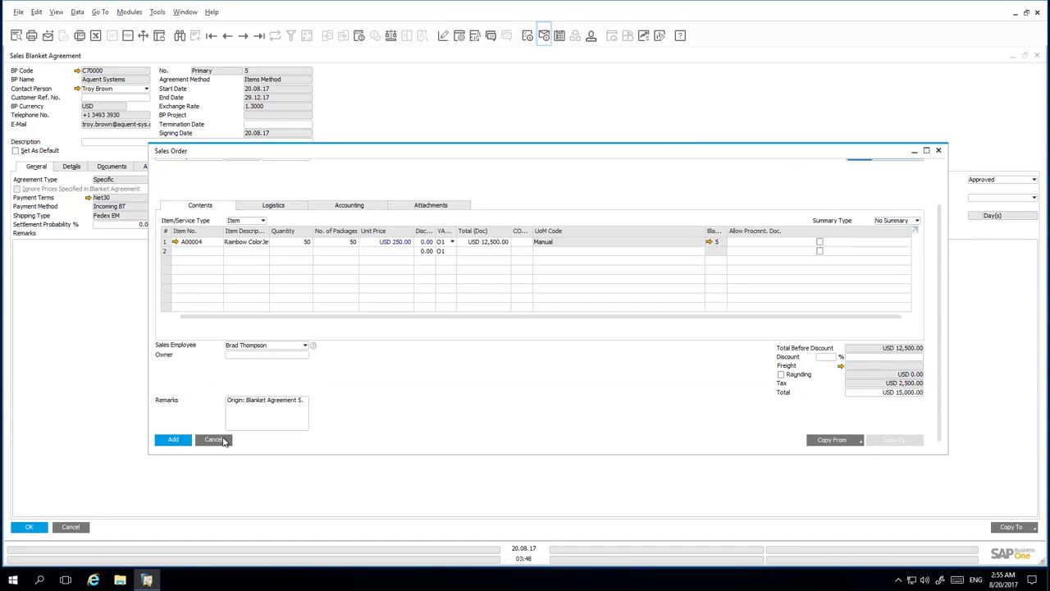
left_click(173, 441)
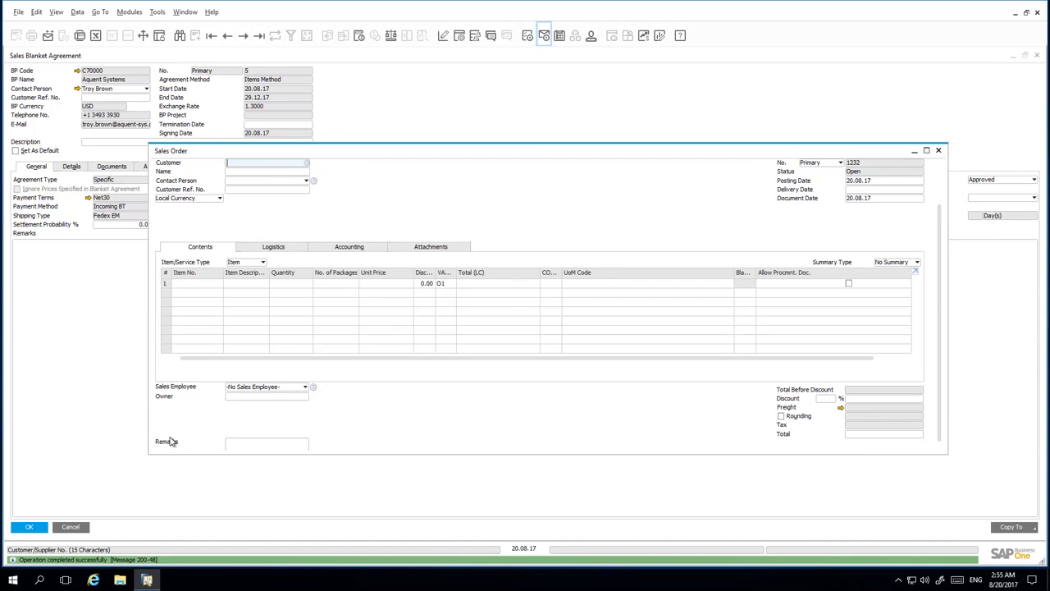
left_click(118, 357)
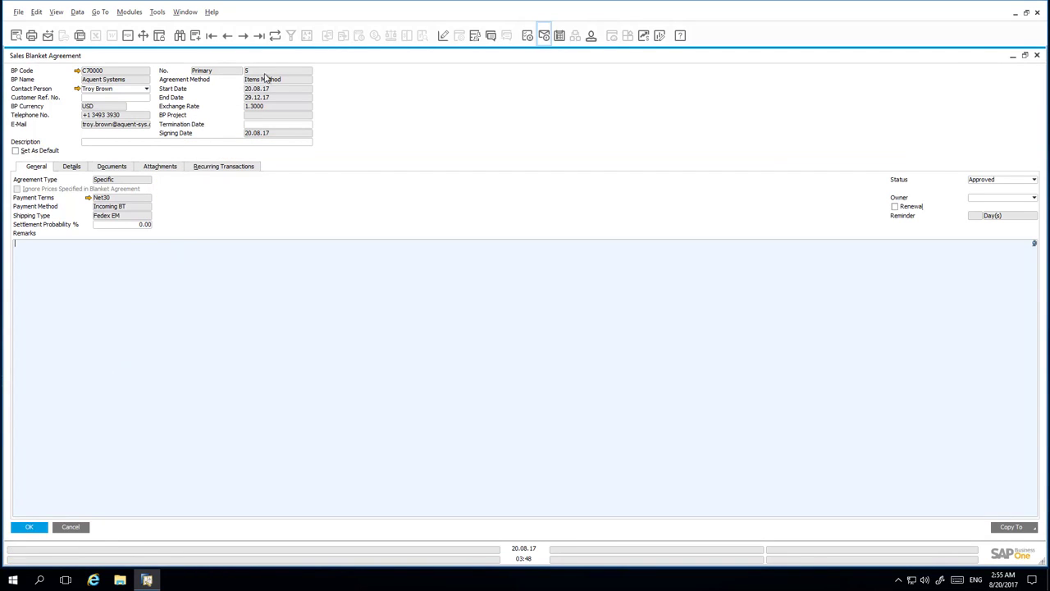
- Refresh agreement No. 5 and view its item line showing 50 of 100 printers committed
left_click(278, 36)
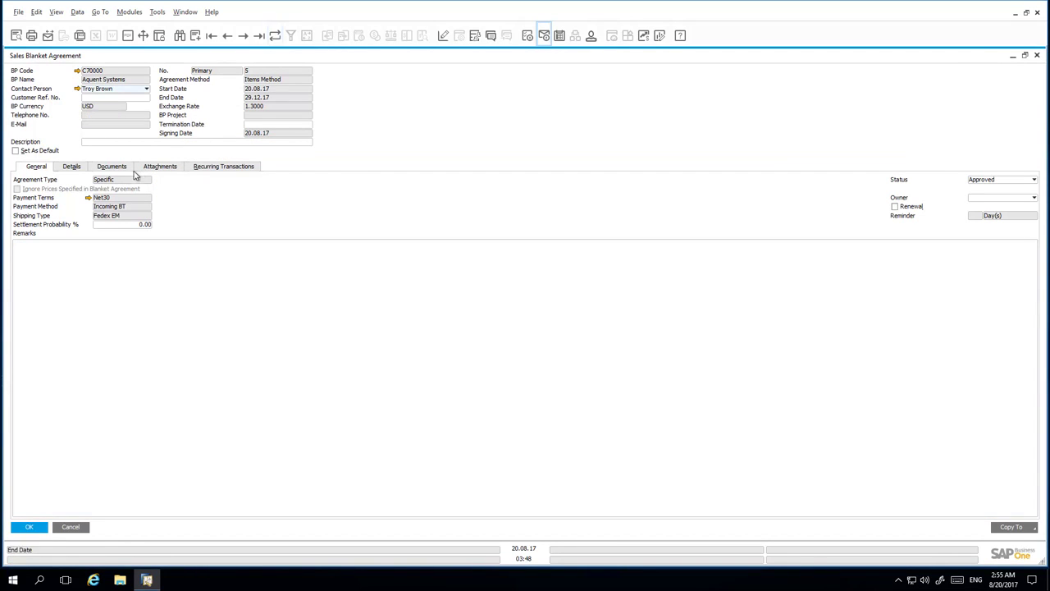
left_click(72, 166)
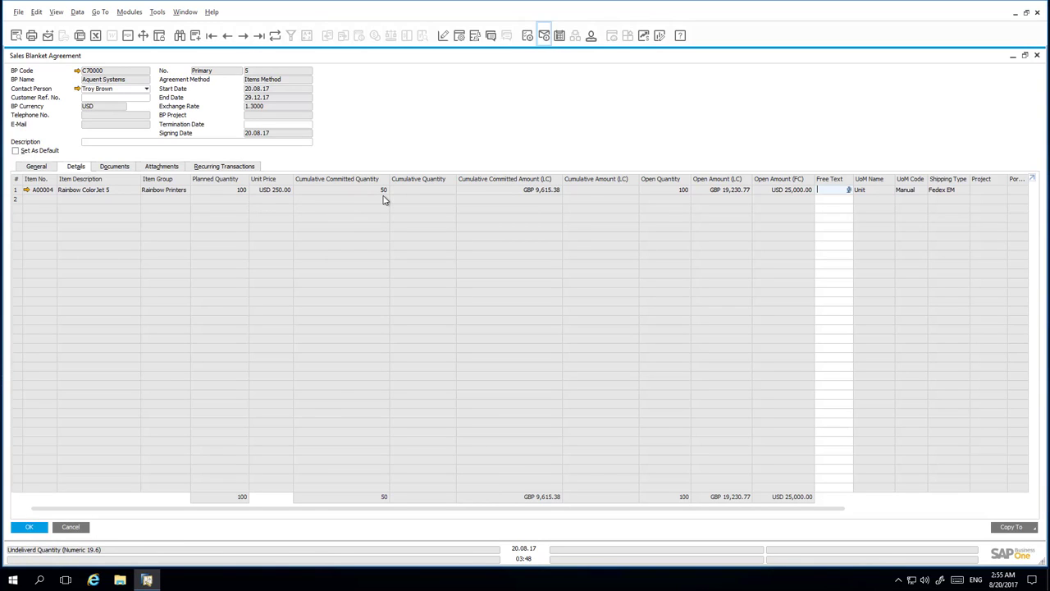
- Open linked sales order 1231 from the agreement's Relationship Map
right_click(435, 154)
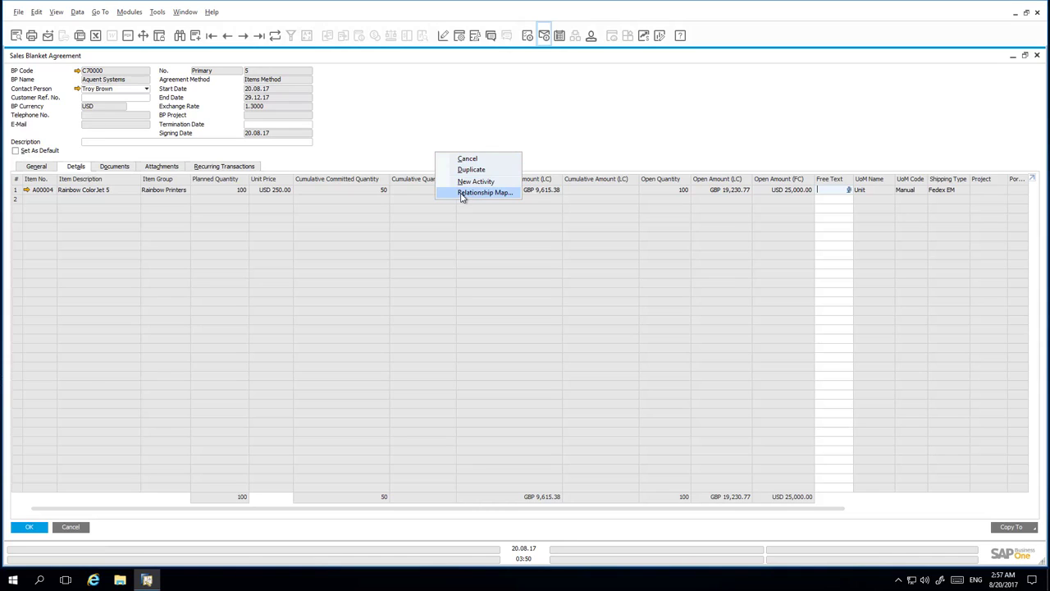
left_click(462, 194)
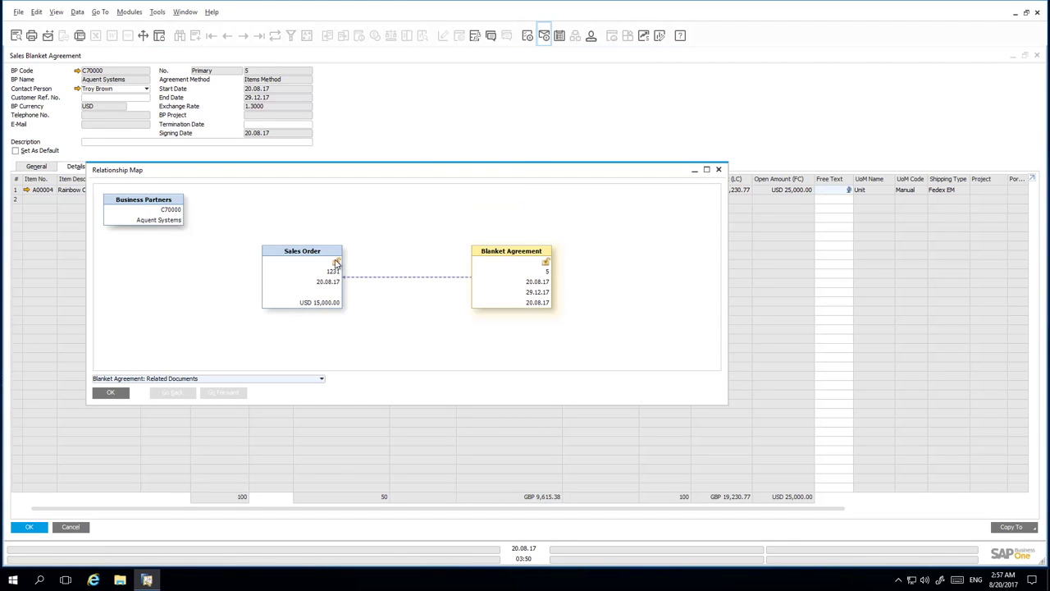
double_click(312, 267)
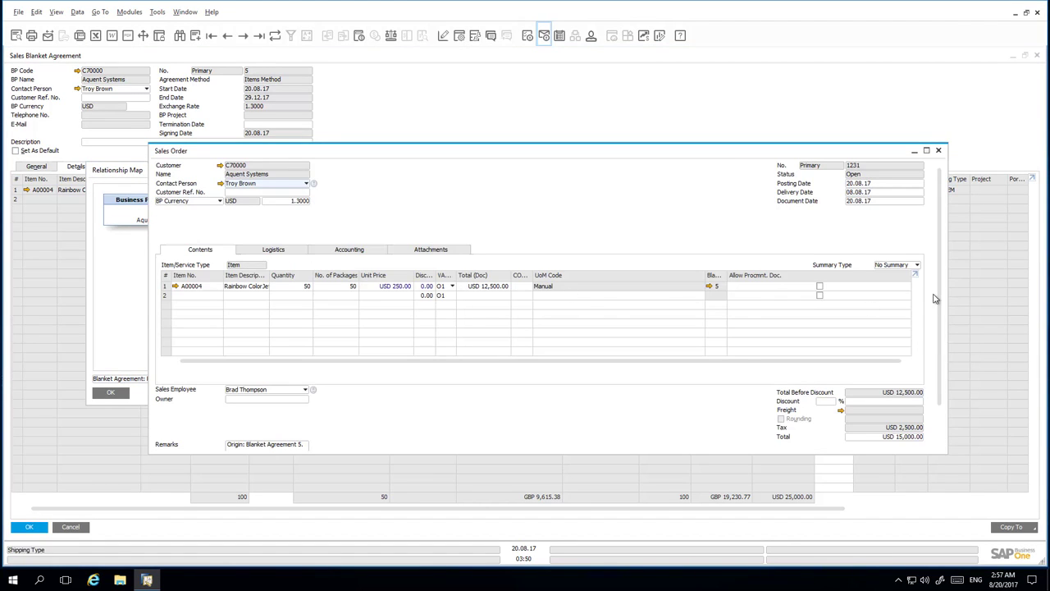
- Copy order 1231 to AR invoice 1311, accept the credit-limit warning, add it, and close the windows
scroll(941, 385, "down", 1)
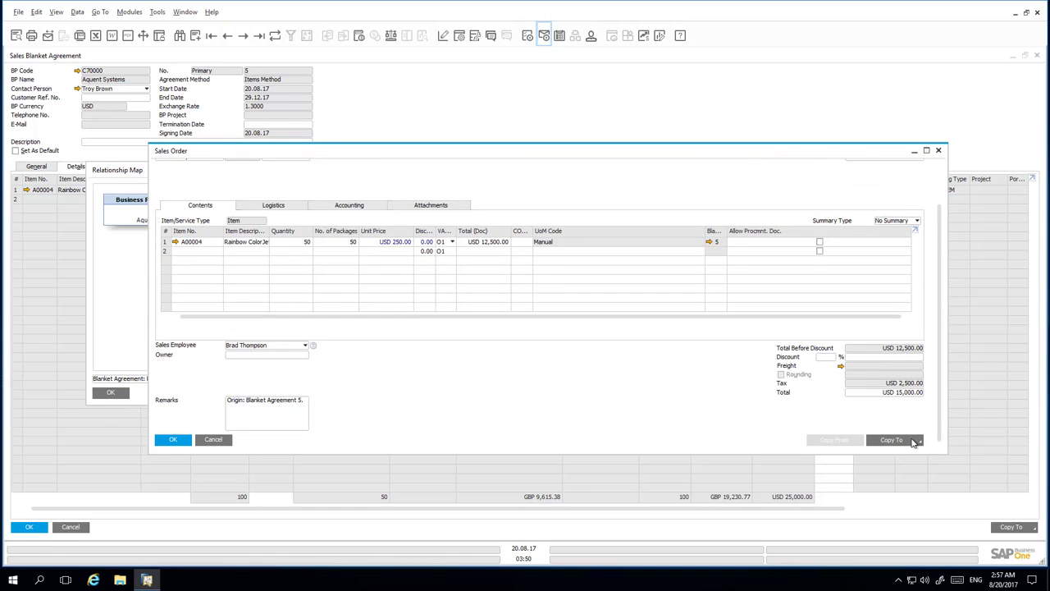
left_click(919, 440)
left_click(895, 461)
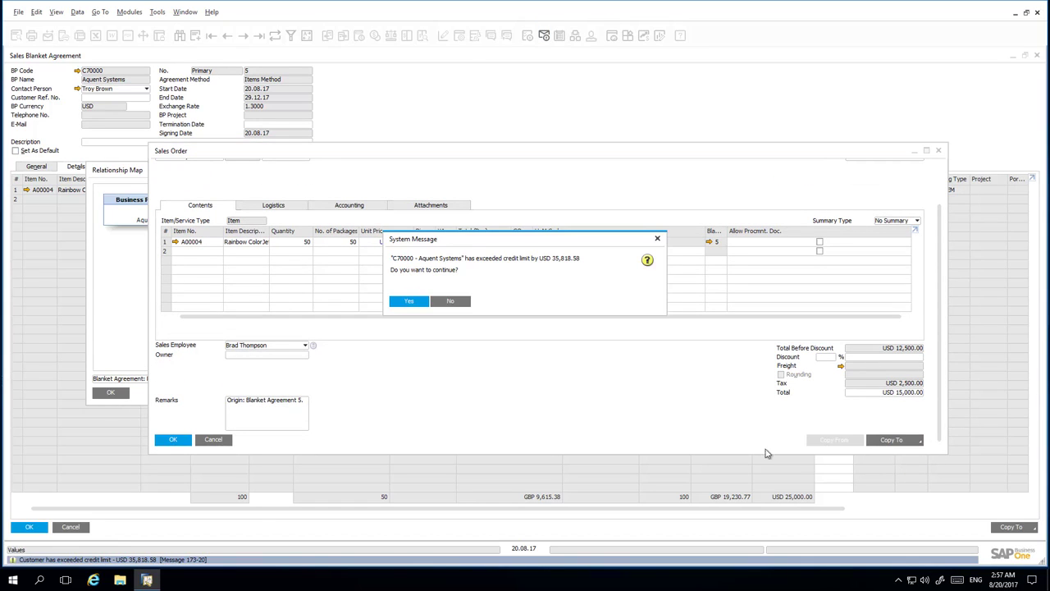
left_click(411, 302)
left_click(174, 439)
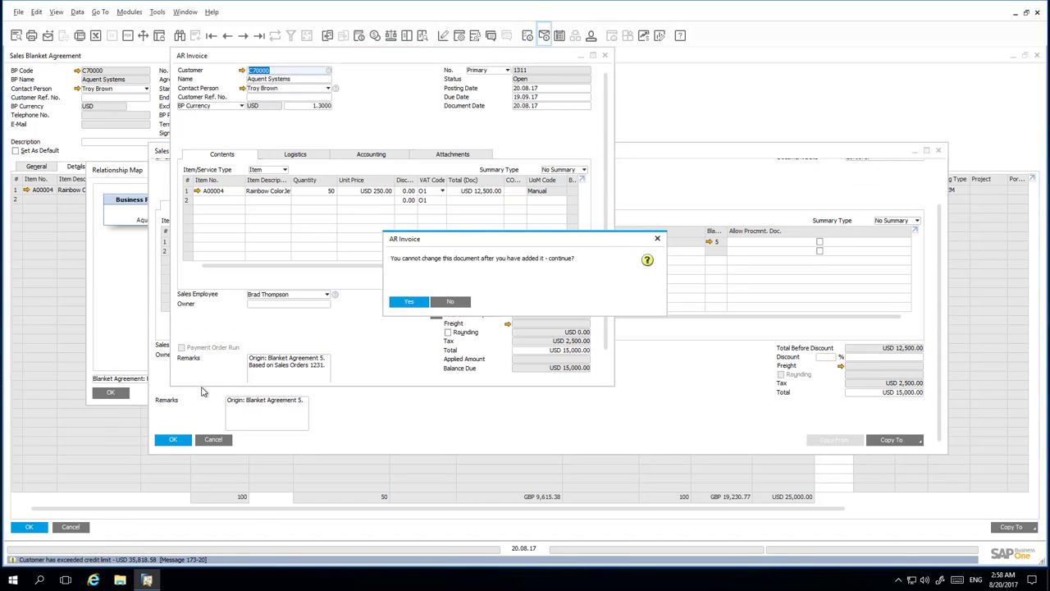
key("Return")
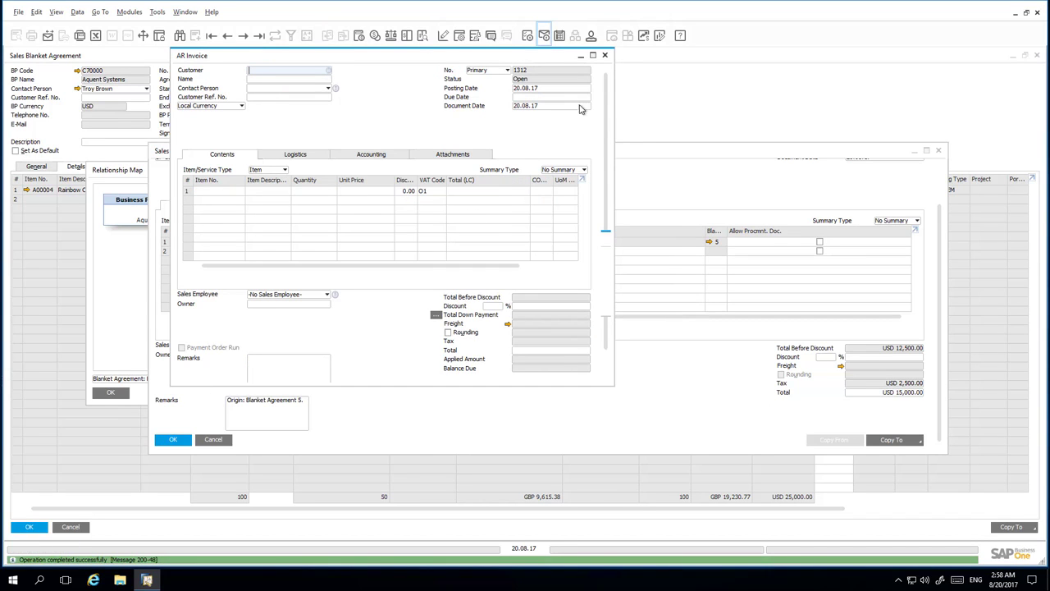
left_click(604, 55)
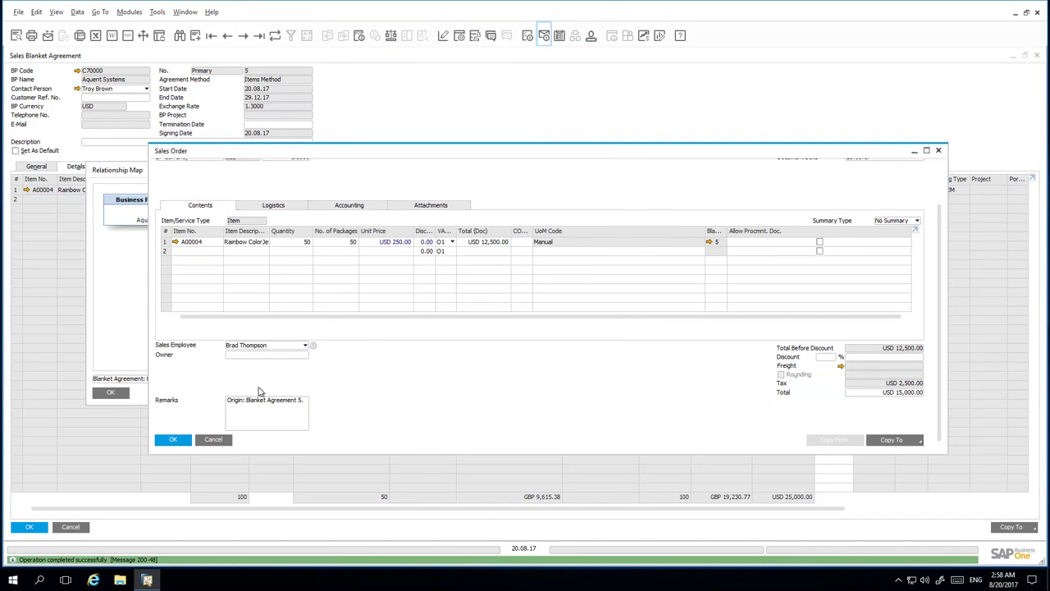
left_click(178, 441)
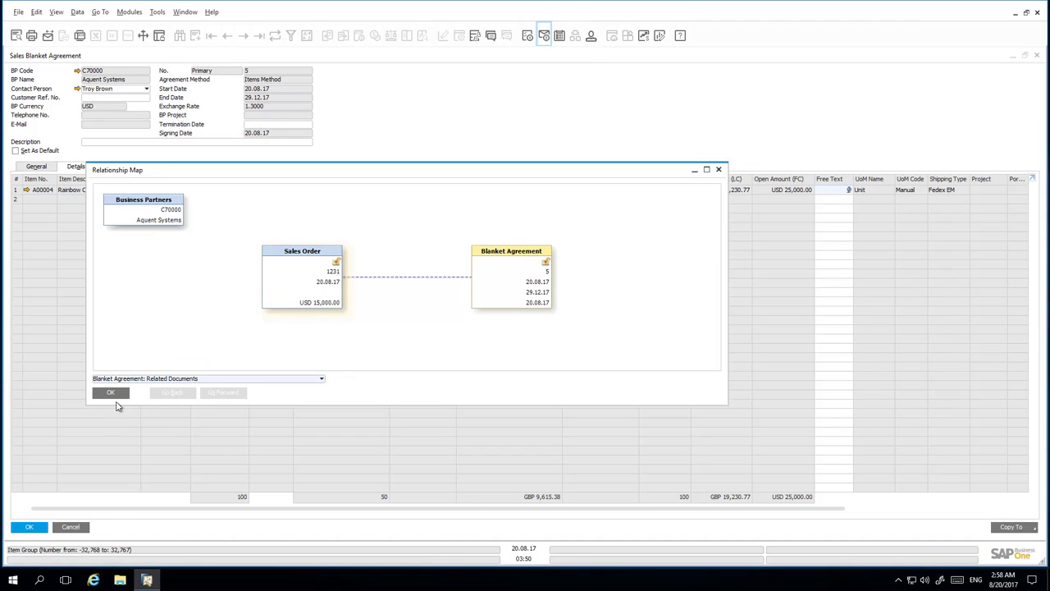
- Close the Relationship Map and refresh agreement No. 5's cumulative quantities and amounts
left_click(115, 393)
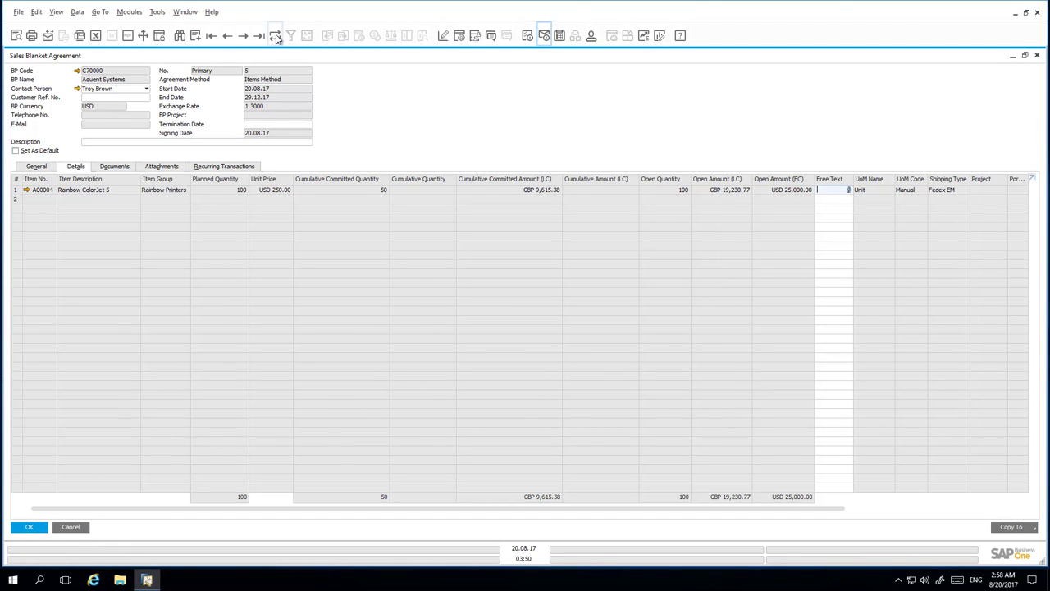
left_click(276, 38)
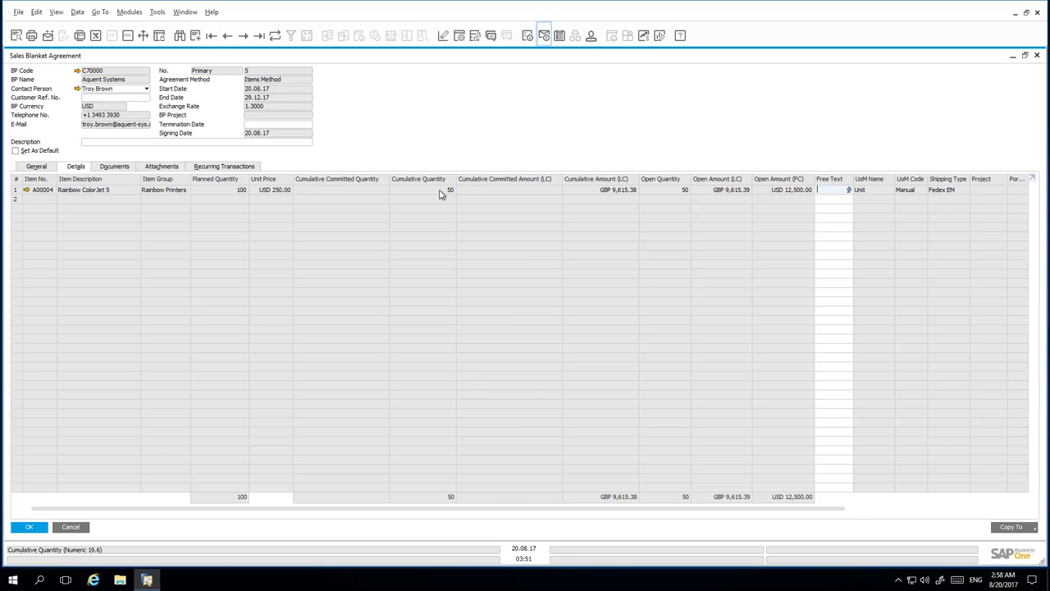
- Set the Aquent Systems agreement's status to On Hold and update it
left_click(37, 166)
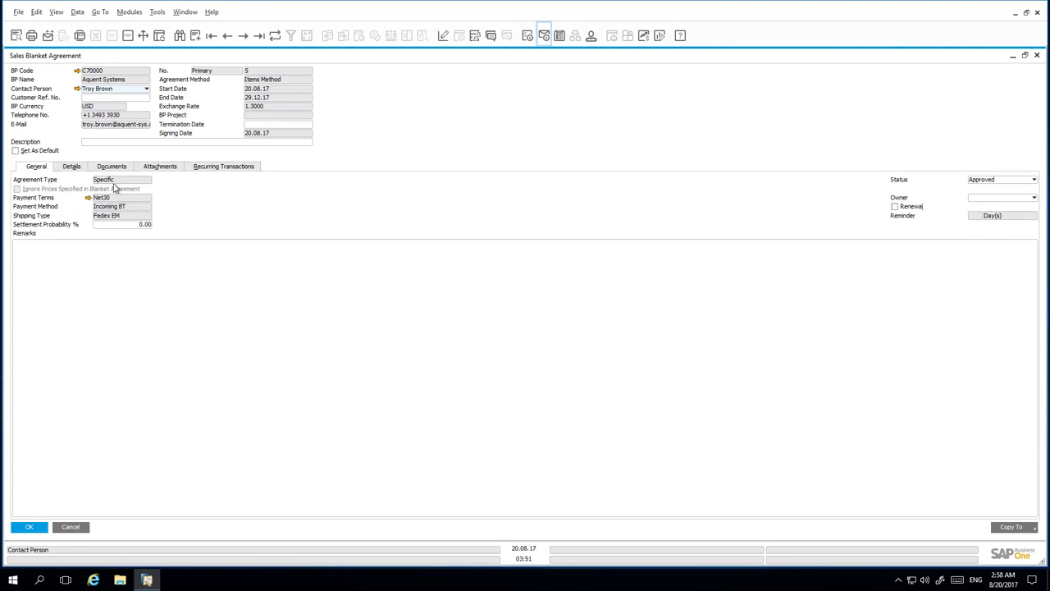
left_click(1014, 181)
left_click(1007, 201)
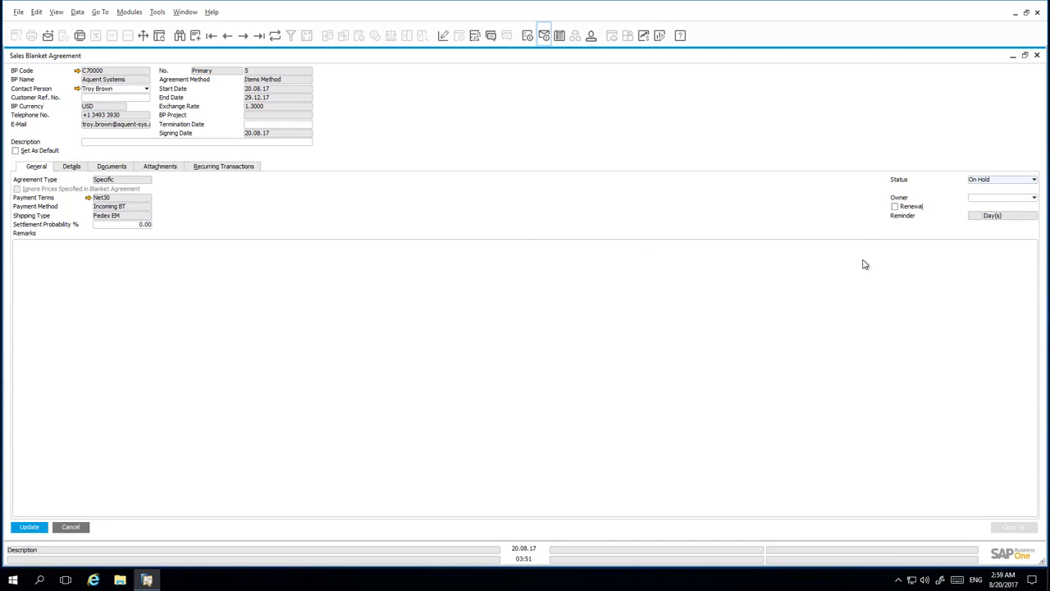
left_click(41, 527)
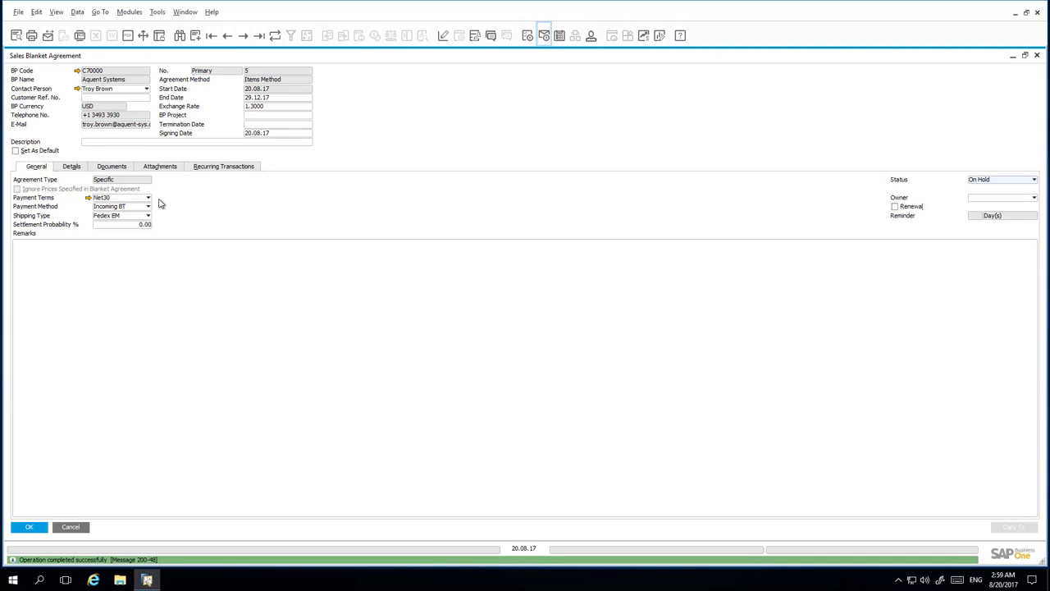
- Change the exchange rate to 1.2, planned quantity to 150 and unit price to USD 225, then update
left_click(71, 167)
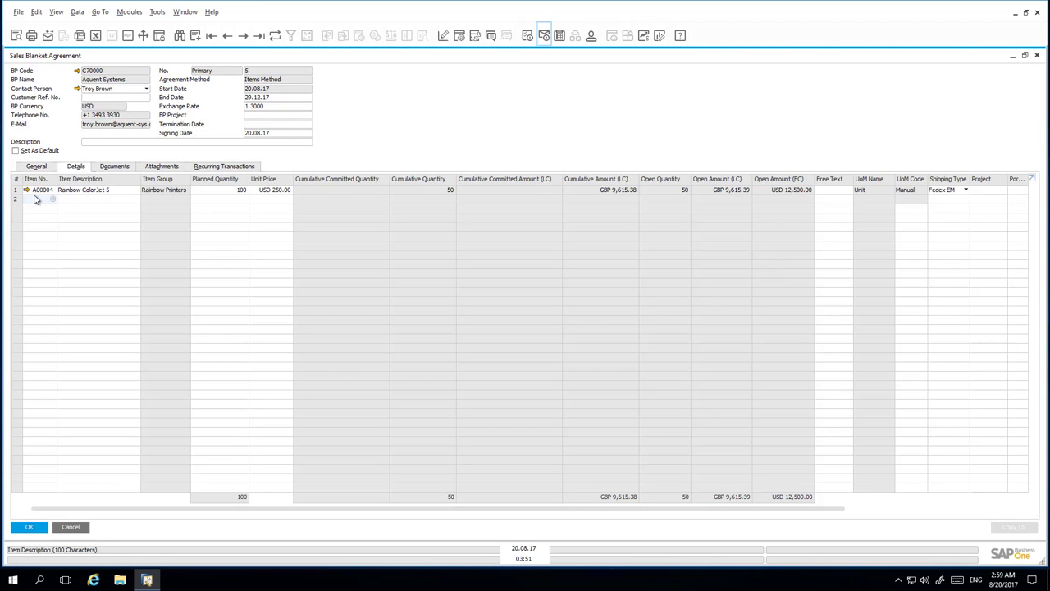
left_click(38, 198)
left_click(270, 106)
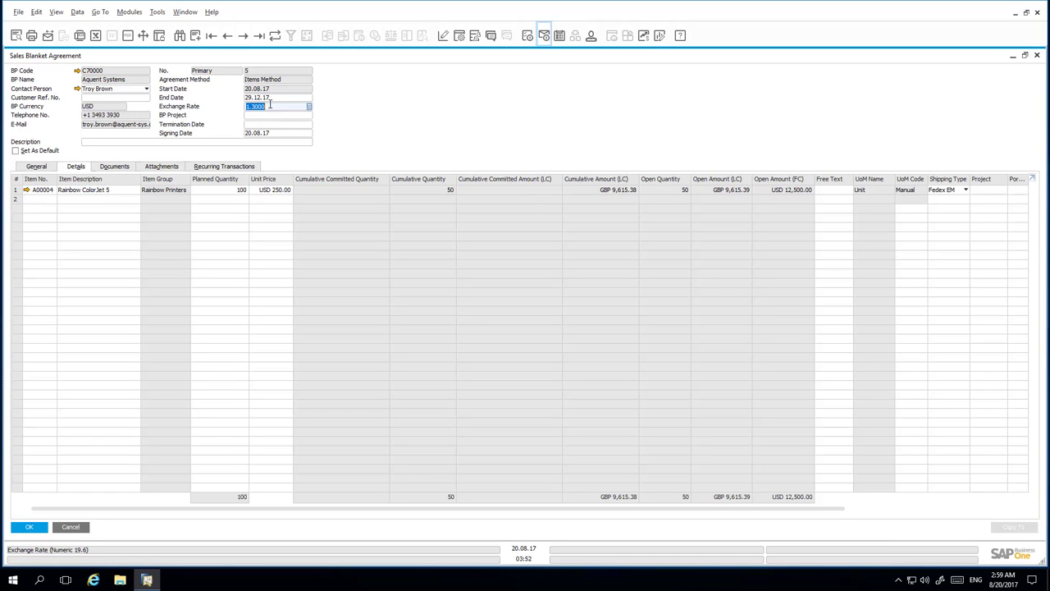
type("1.2")
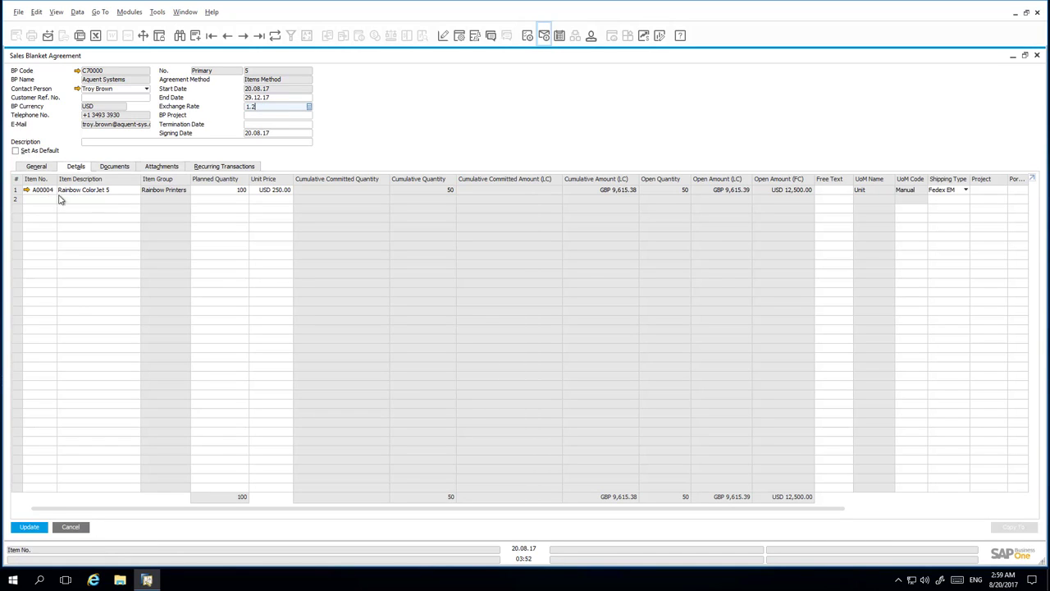
left_click(228, 190)
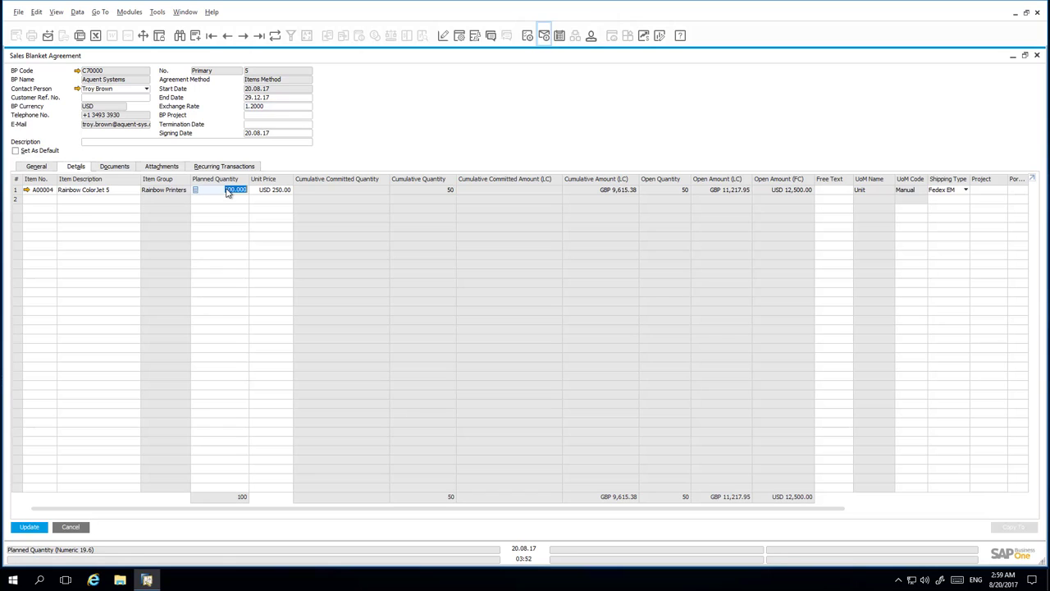
type("150")
left_click(286, 192)
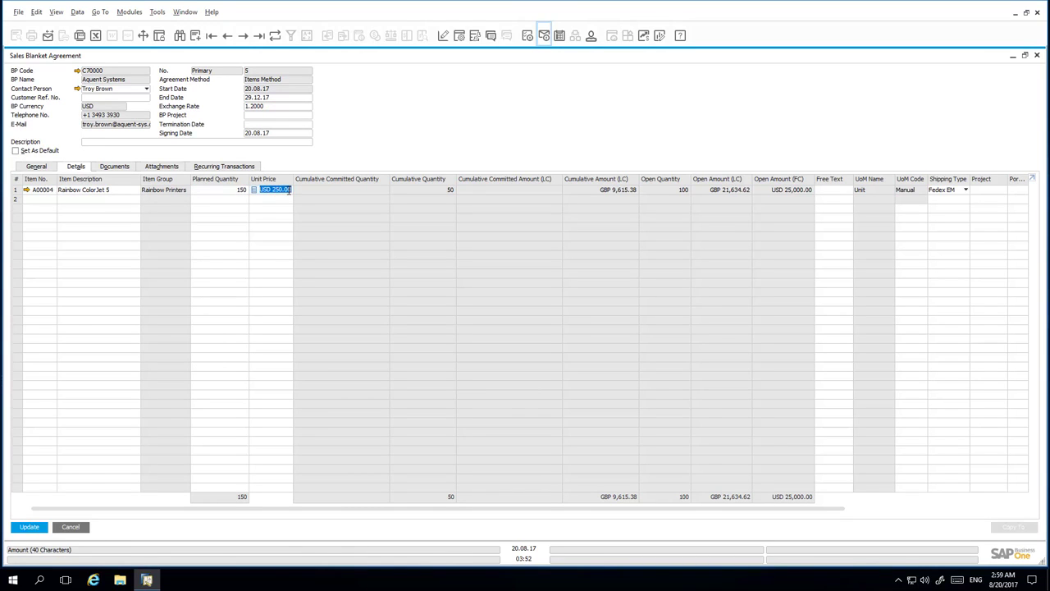
type("225")
key("Tab")
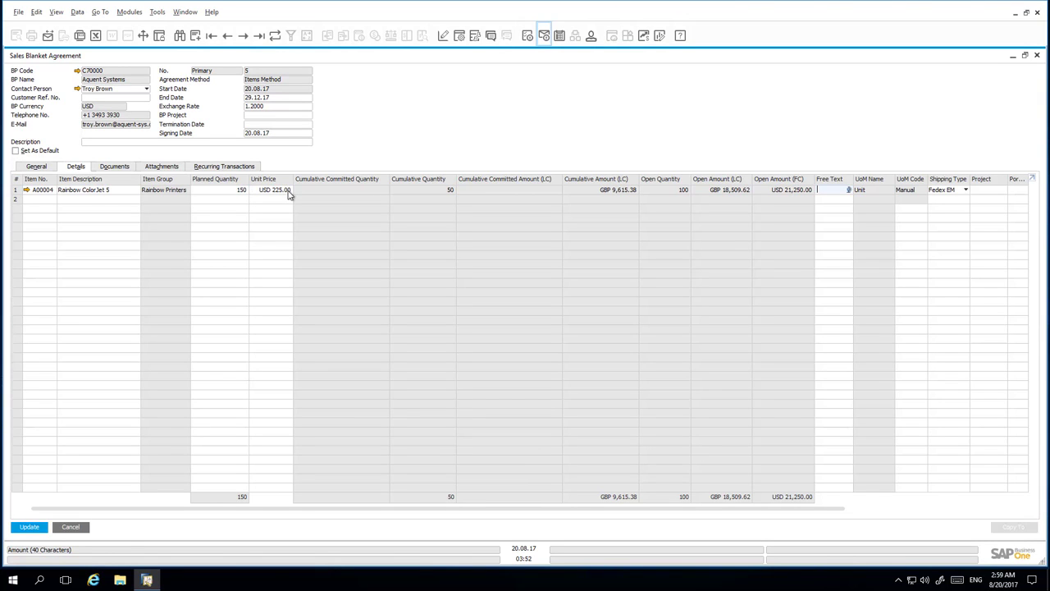
left_click(29, 530)
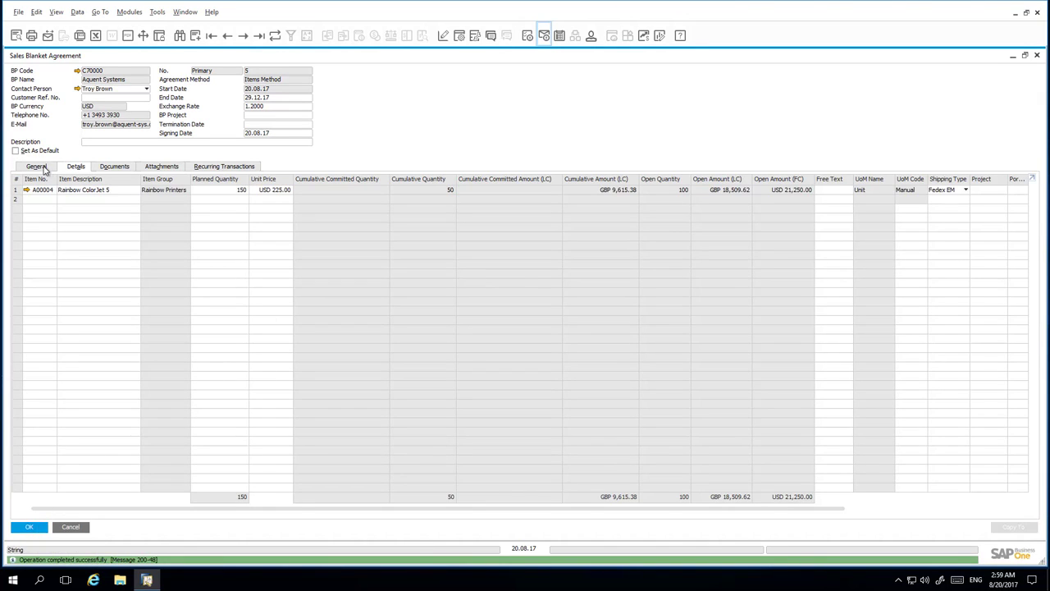
- Set agreement No. 5's status back to Approved and confirm the update
left_click(43, 168)
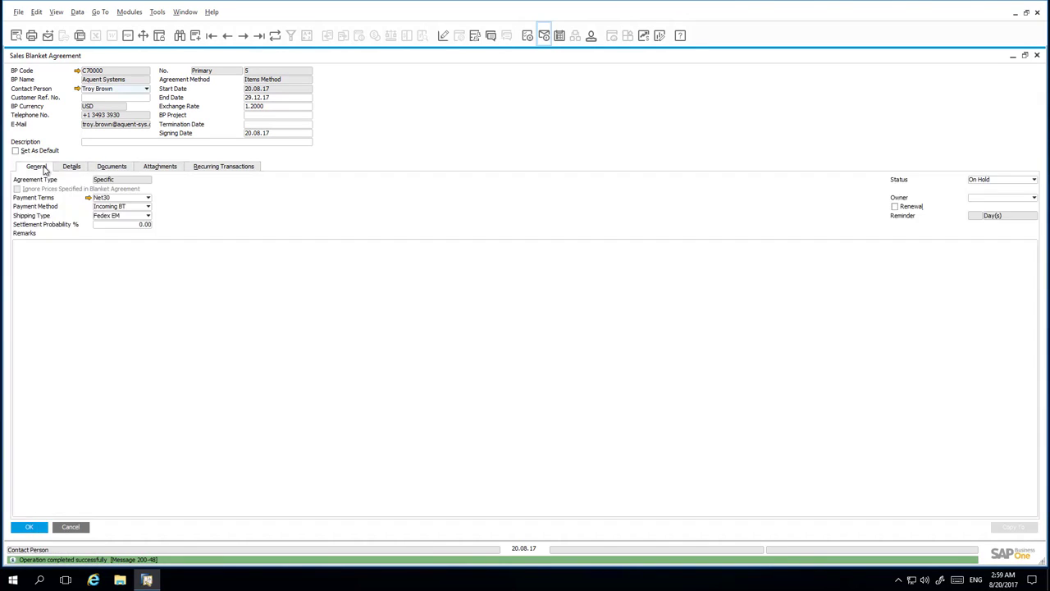
left_click(1001, 182)
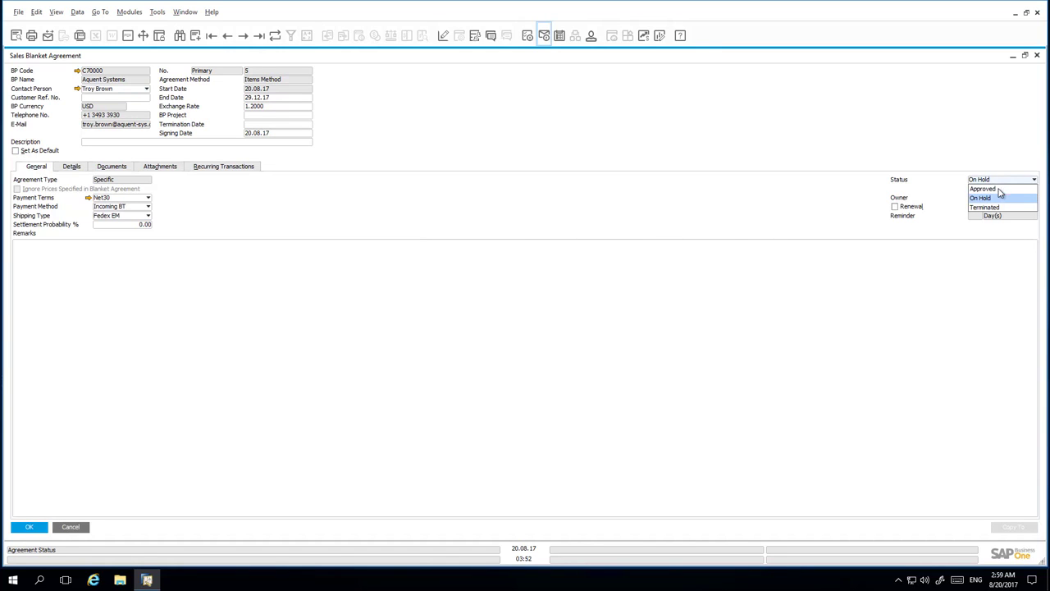
left_click(996, 190)
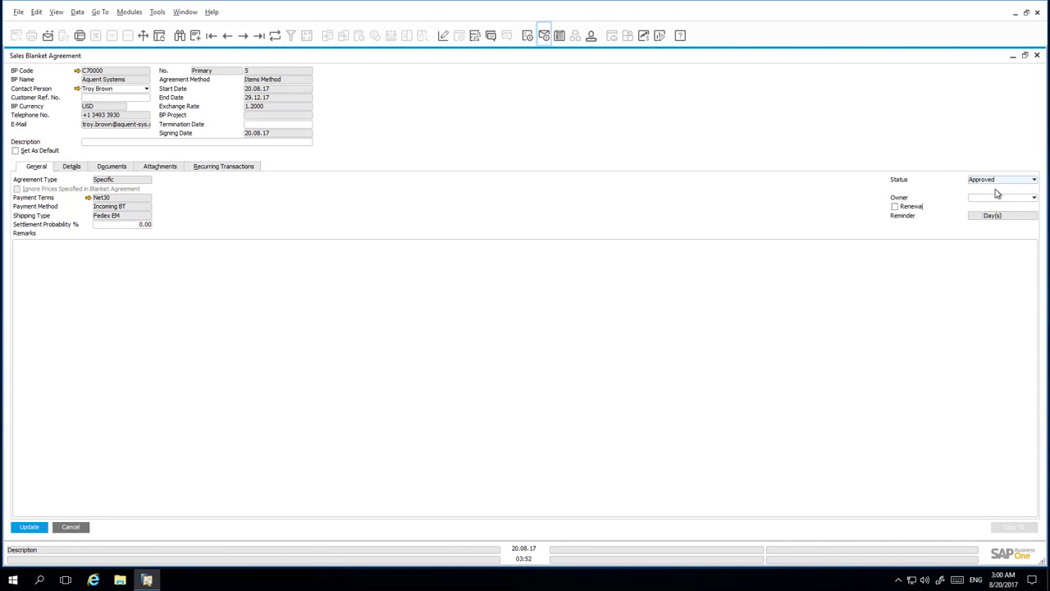
key("Return")
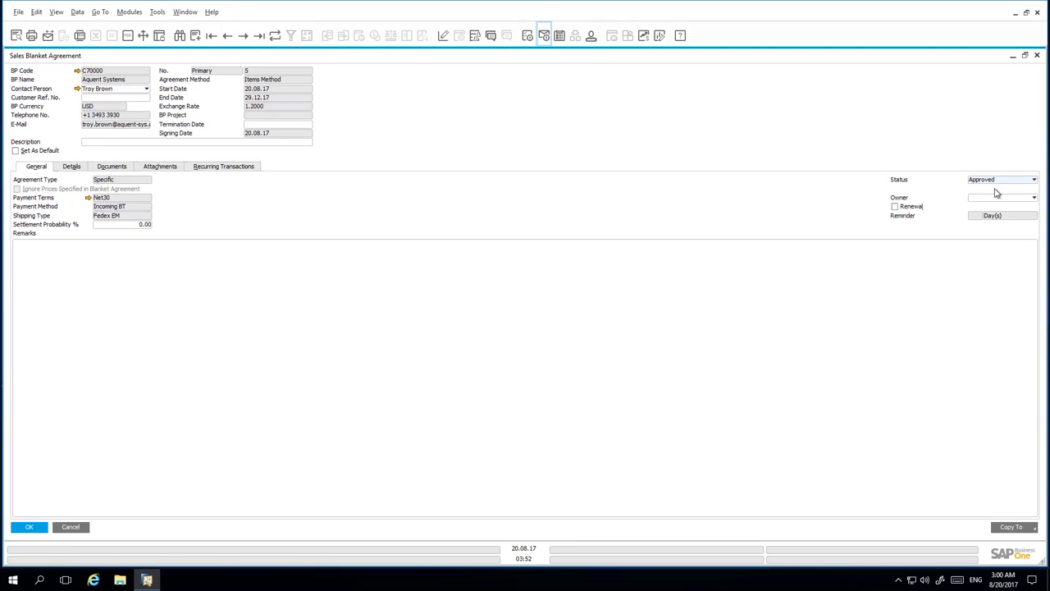
- Add an AR invoice from the agreement for the remaining 100 printers, accepting the credit limit warning
left_click(1026, 526)
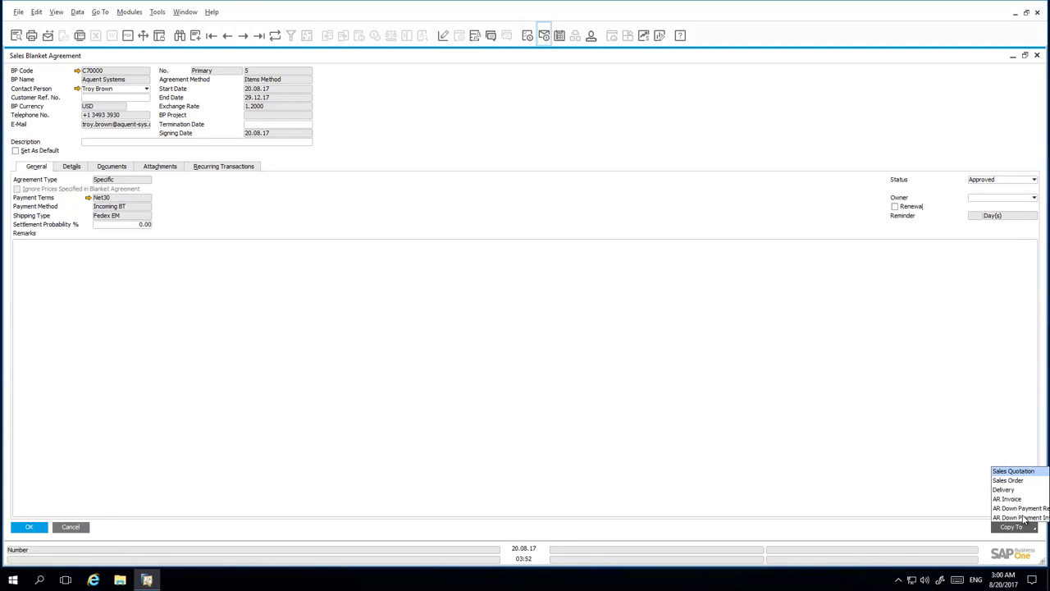
left_click(1022, 500)
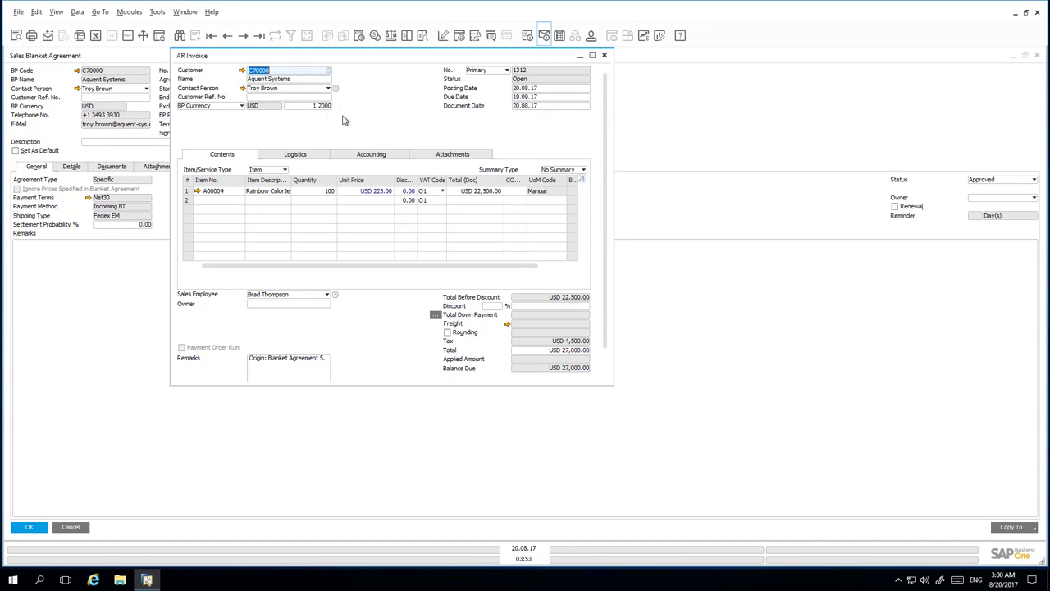
left_click_drag(606, 158, 427, 370)
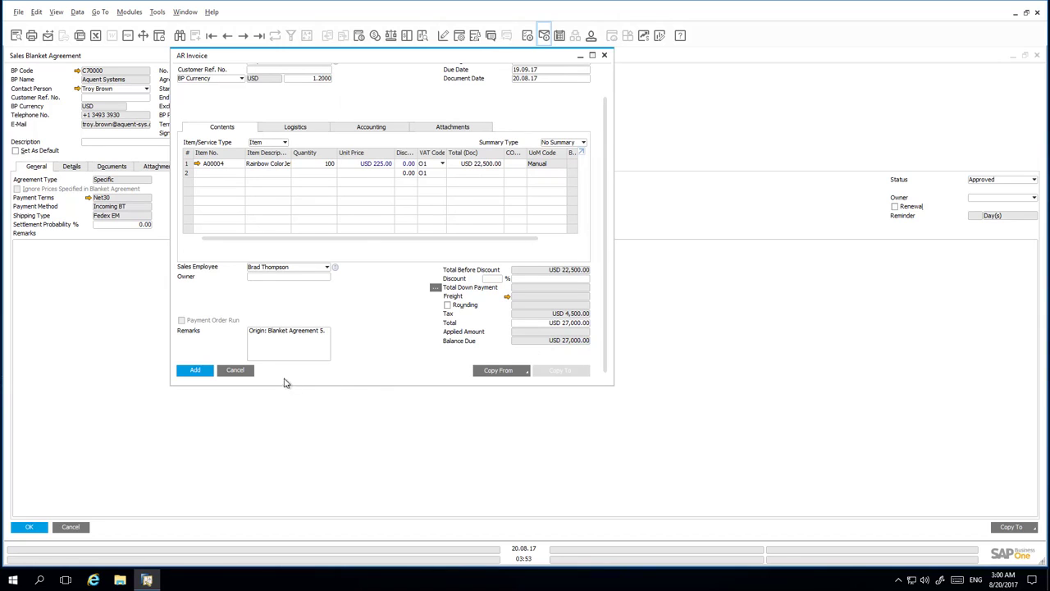
left_click(201, 373)
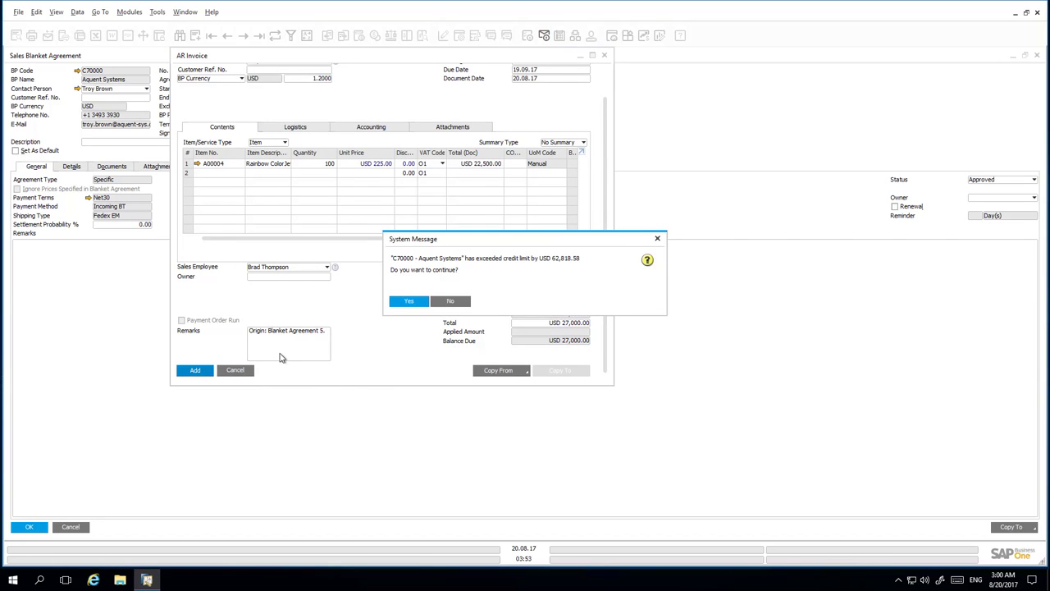
left_click(414, 303)
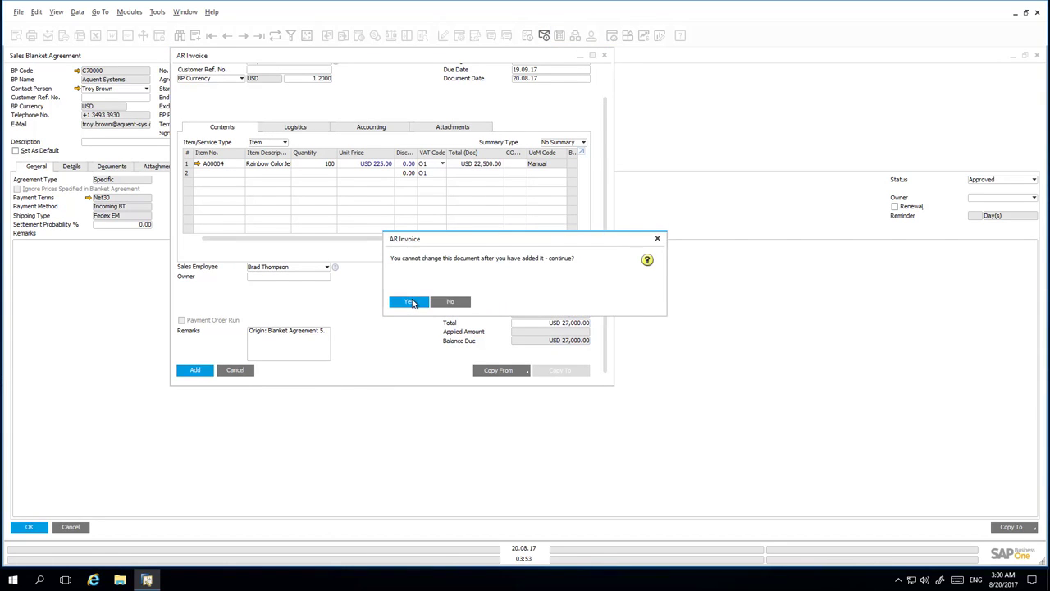
left_click(411, 301)
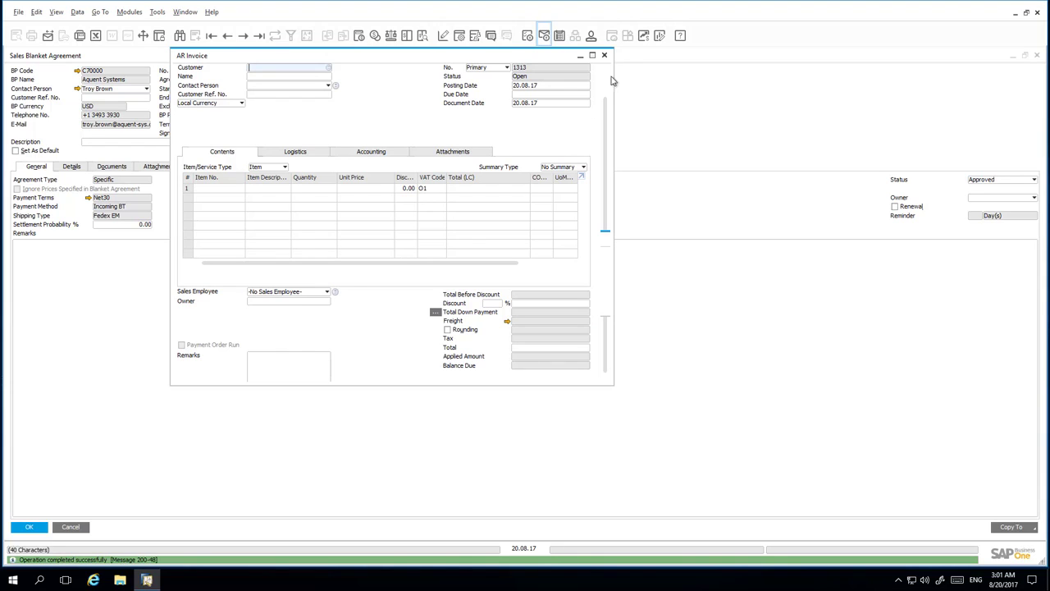
- Close the AR invoice, refresh agreement No. 5 and view its item lines showing all 150 printers invoiced
left_click(605, 55)
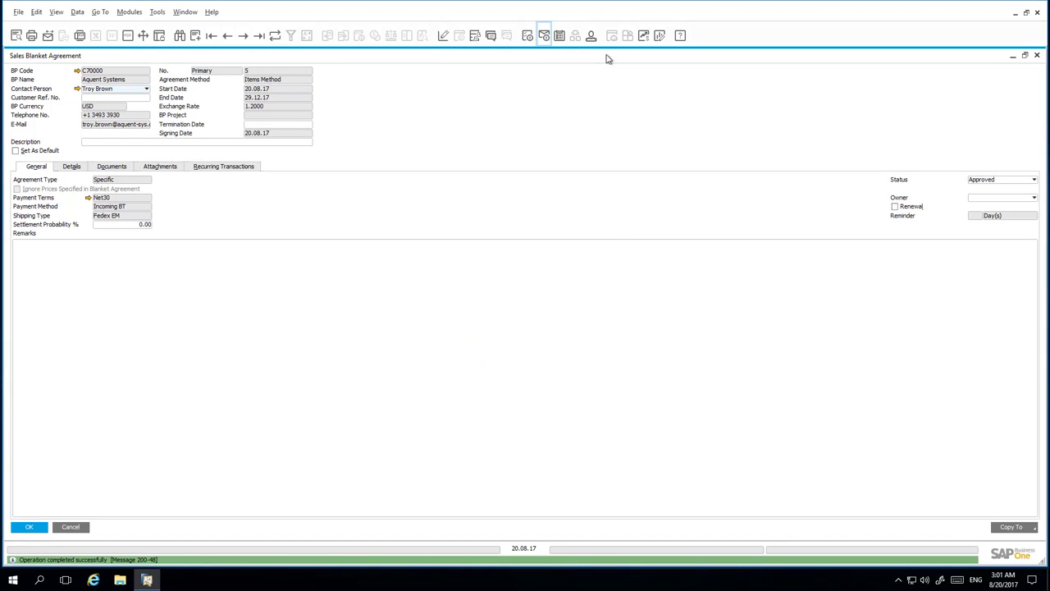
left_click(278, 38)
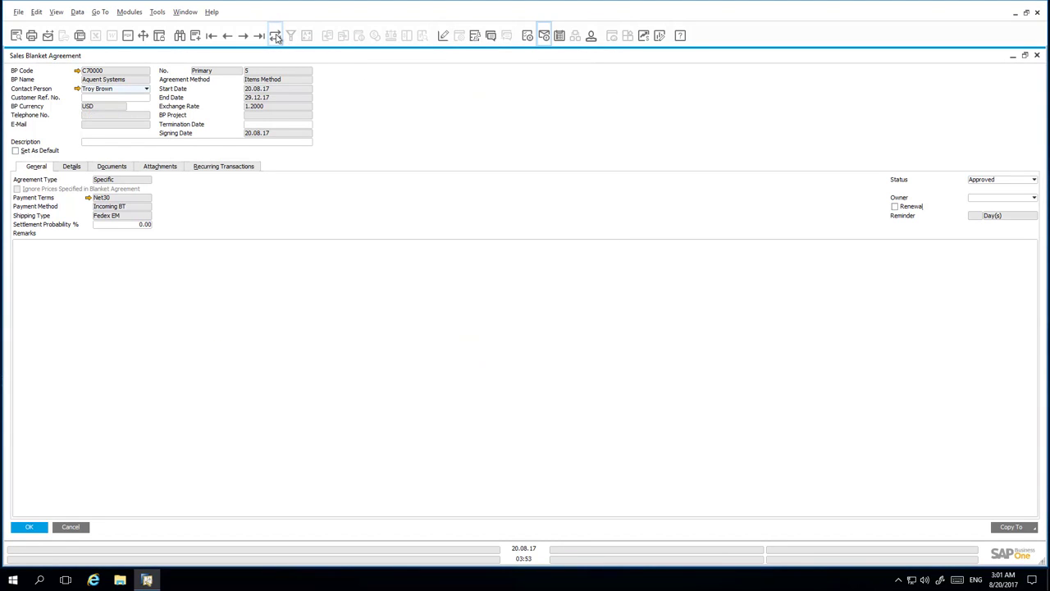
left_click(72, 168)
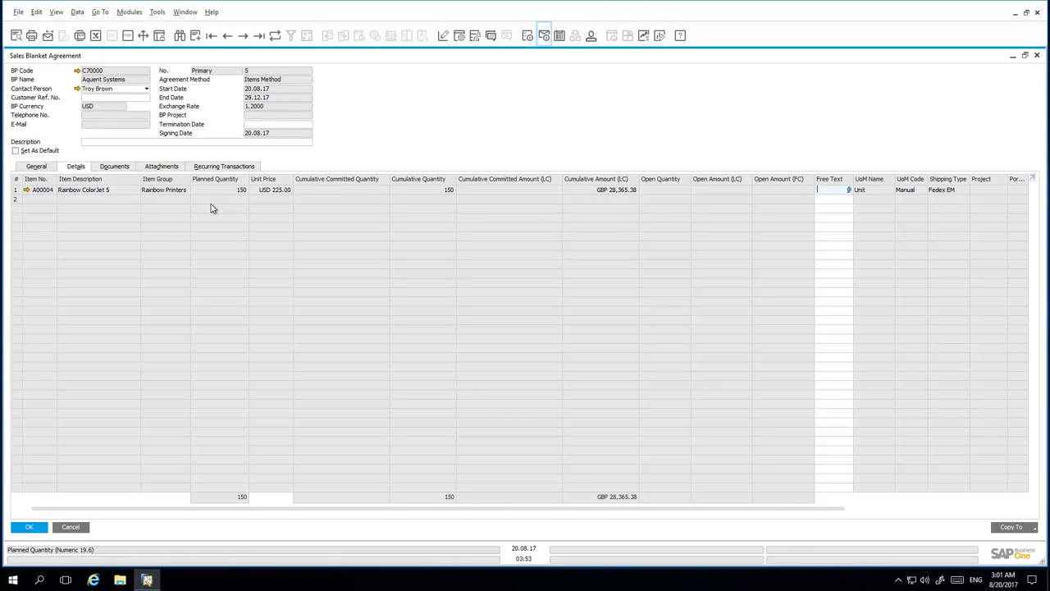
- Display the Relationship Map for blanket agreement No. 5
right_click(366, 131)
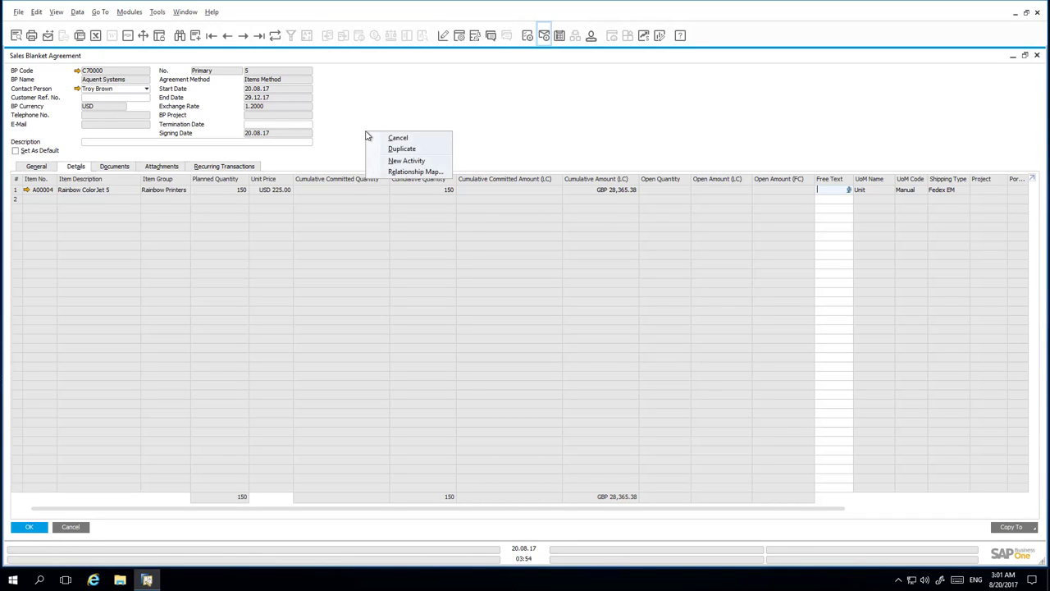
left_click(404, 173)
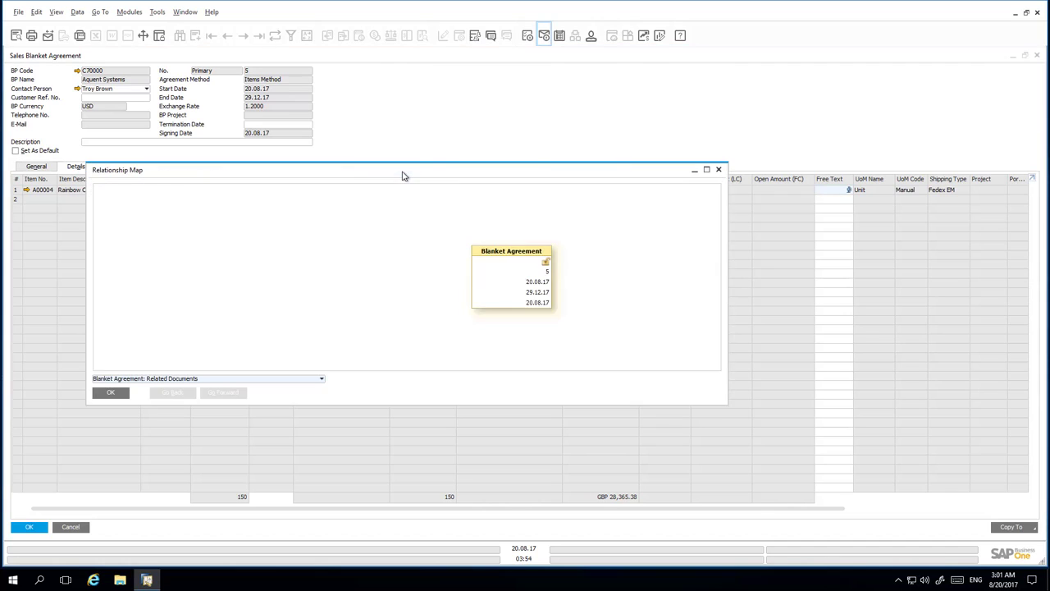